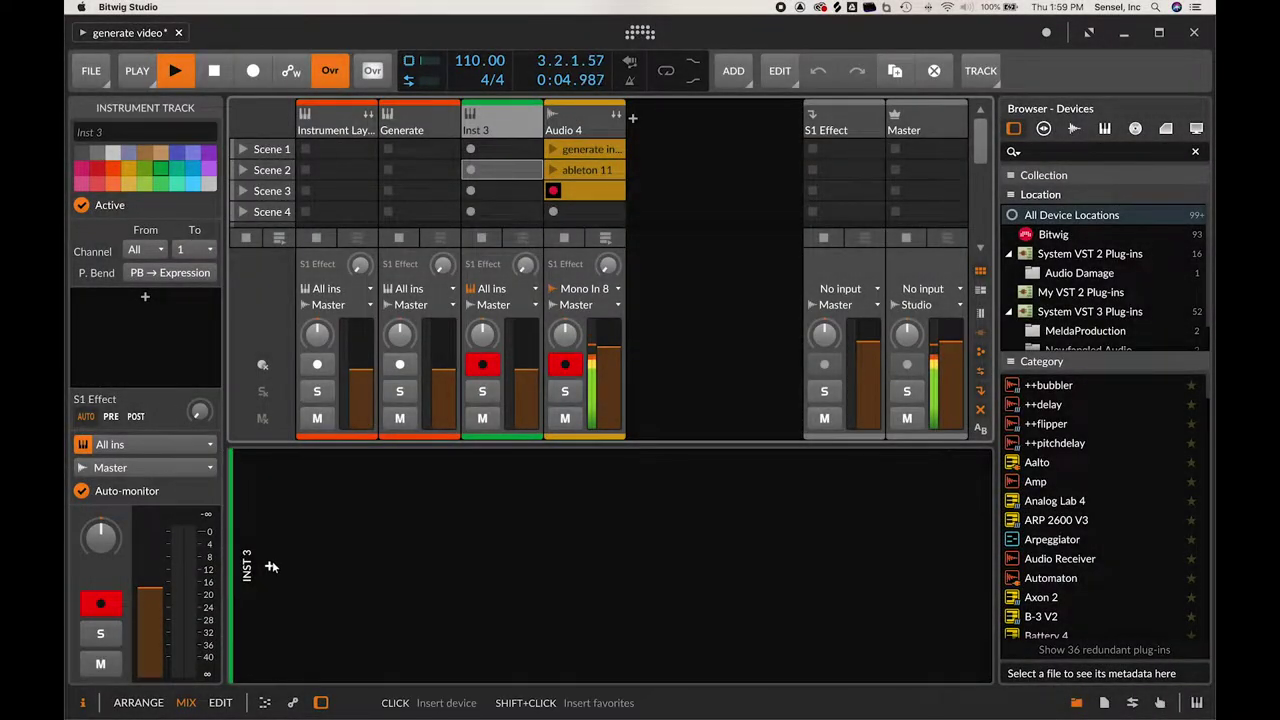
Step: Insert Pendulate from the Newfangled Audio plug-ins onto the empty instrument track
click(270, 567)
click(858, 257)
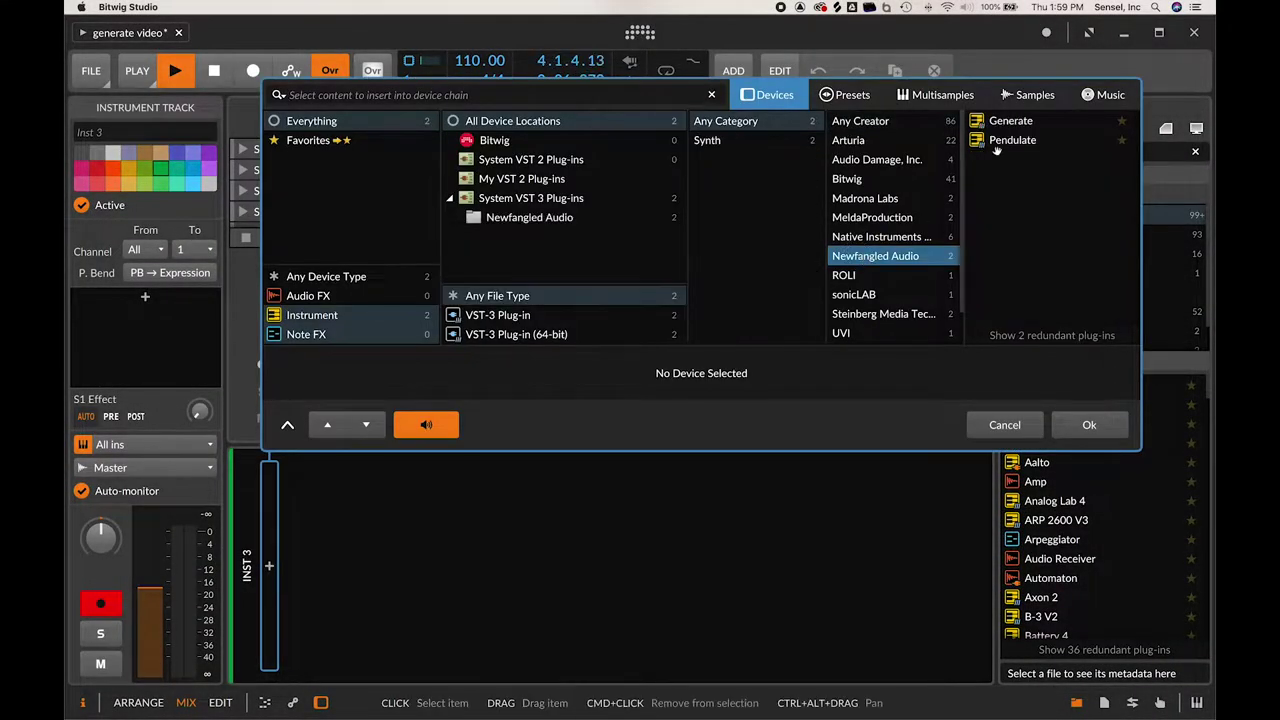
click(1005, 140)
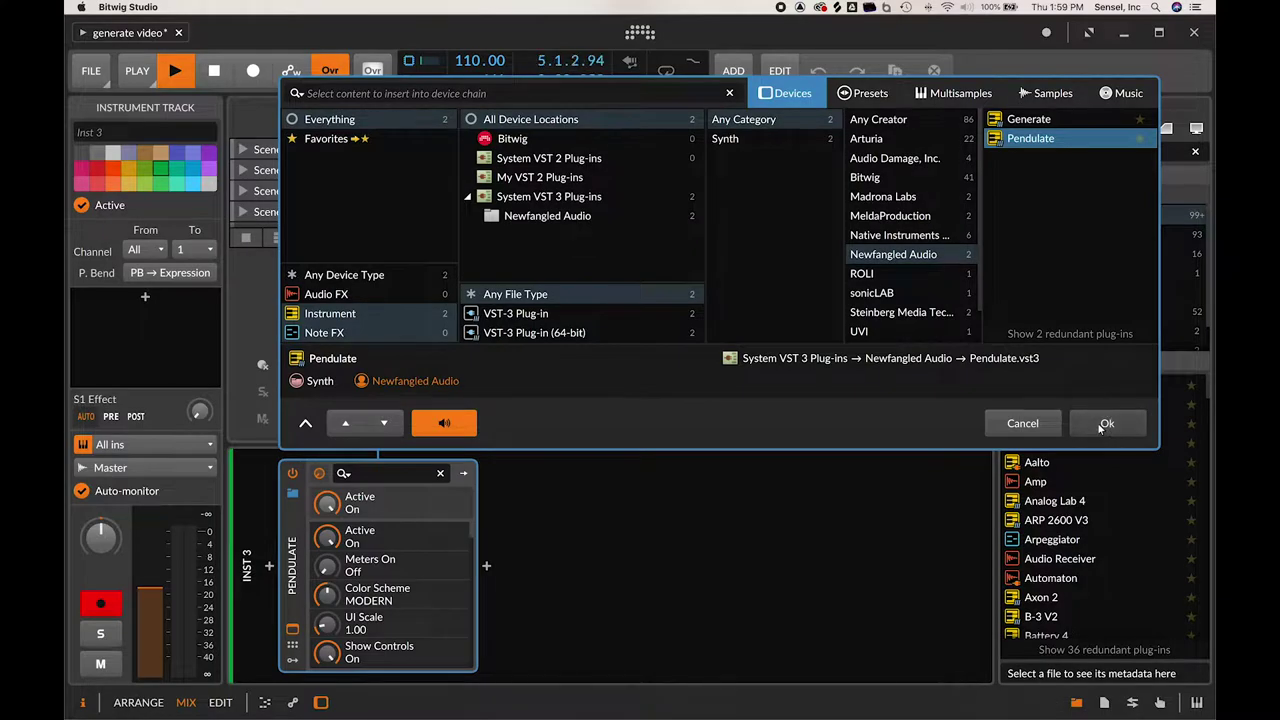
click(1105, 424)
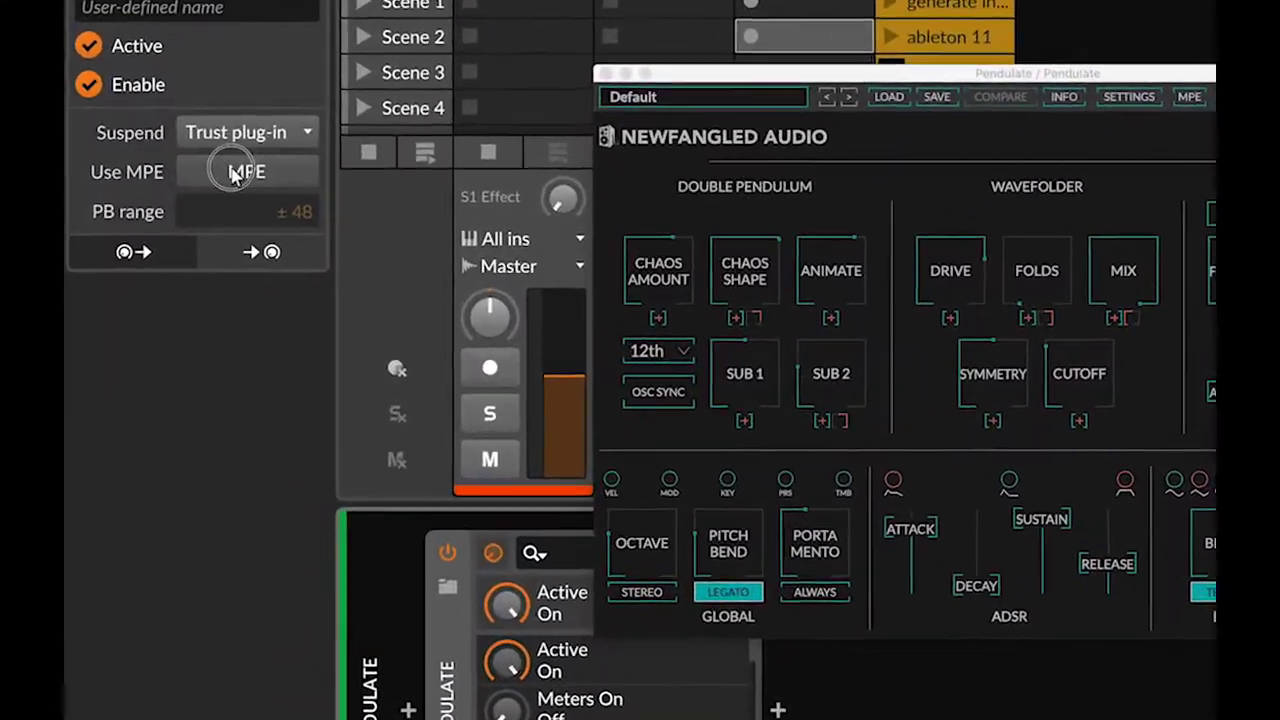
Step: Enable Use MPE on the track, enlarge Pendulate to 1.49 UI scale, and switch on its MPE
click(164, 246)
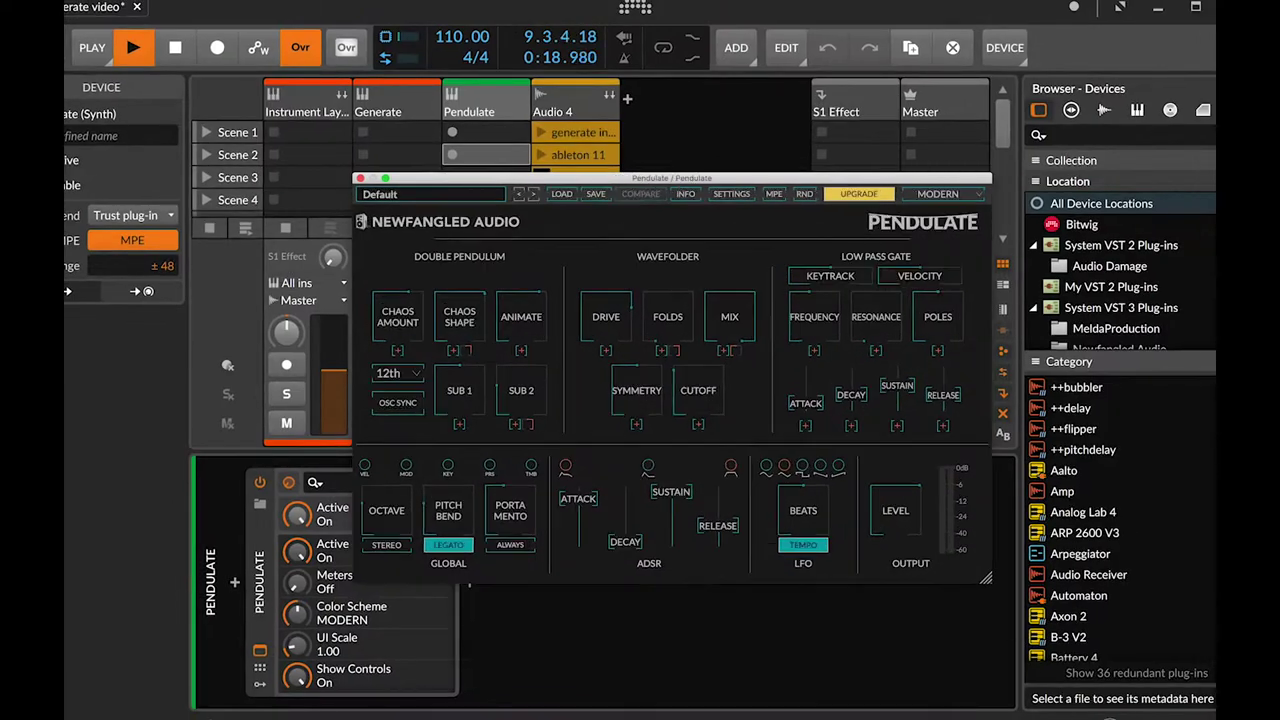
drag(296, 645, 296, 620)
drag(650, 184, 358, 38)
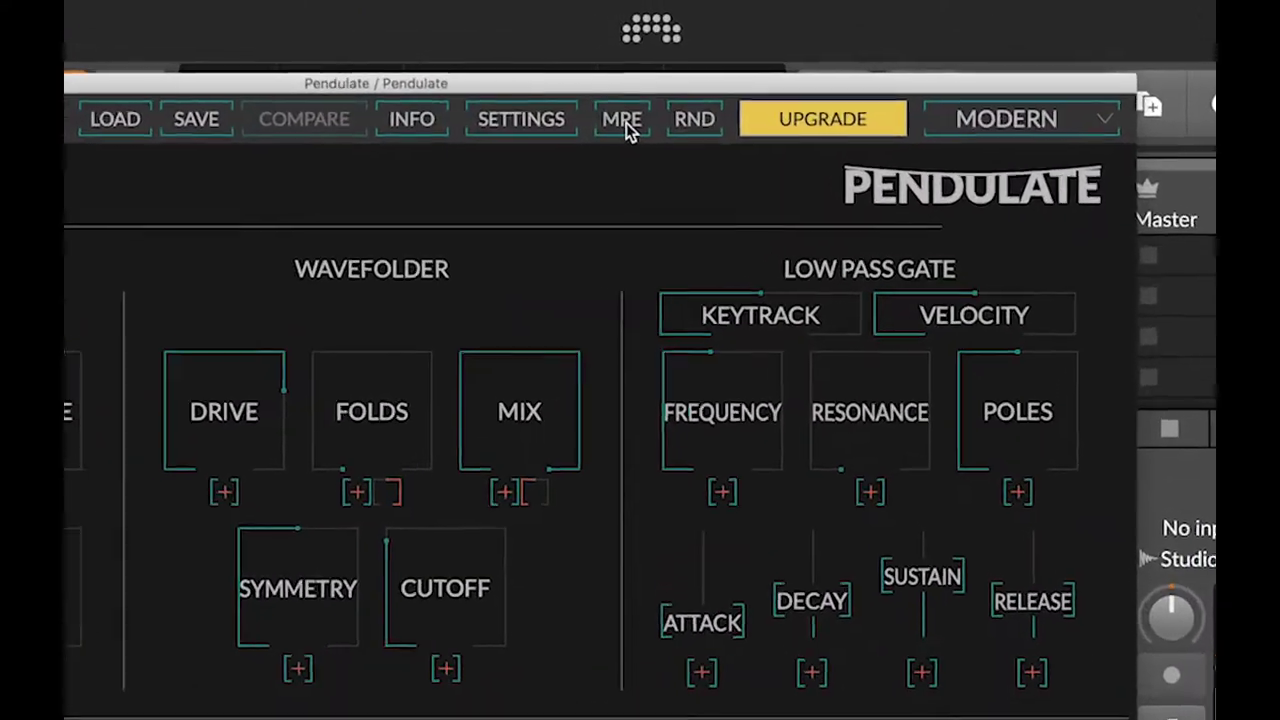
click(626, 125)
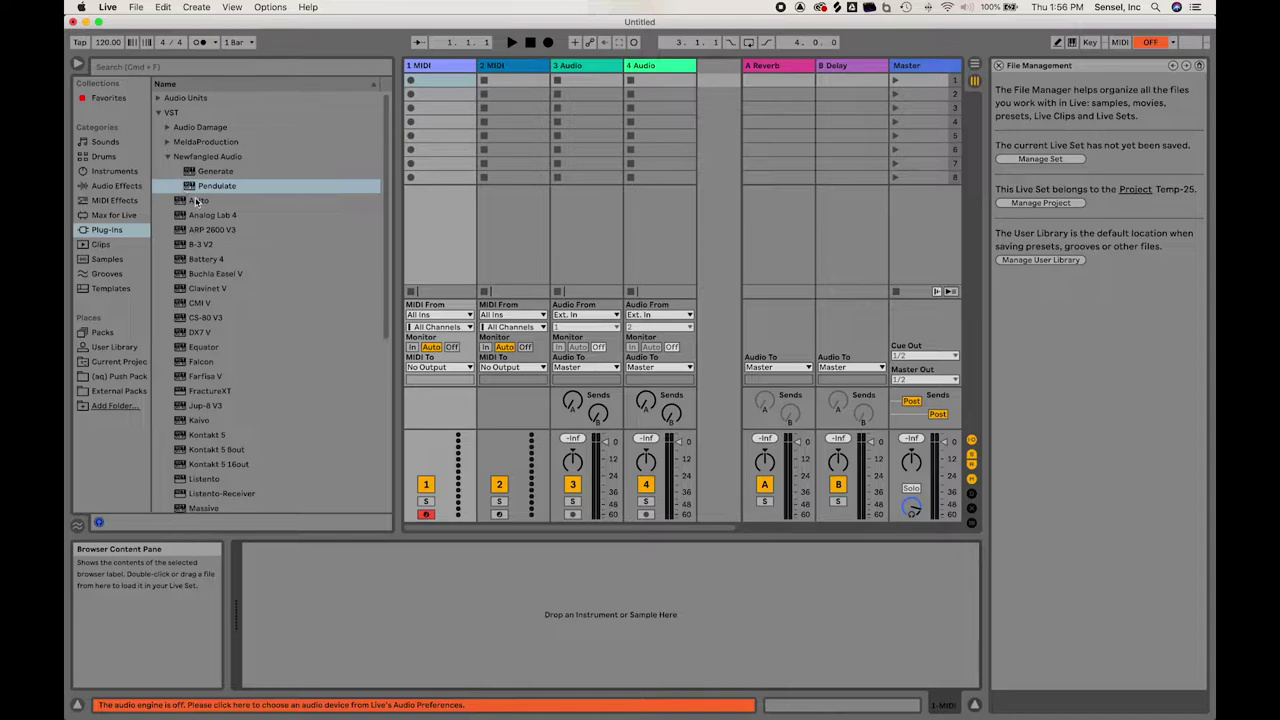
Step: Load Pendulate onto Live's first MIDI track, enable MPE Mode on the device and inside the plugin
drag(306, 578, 307, 588)
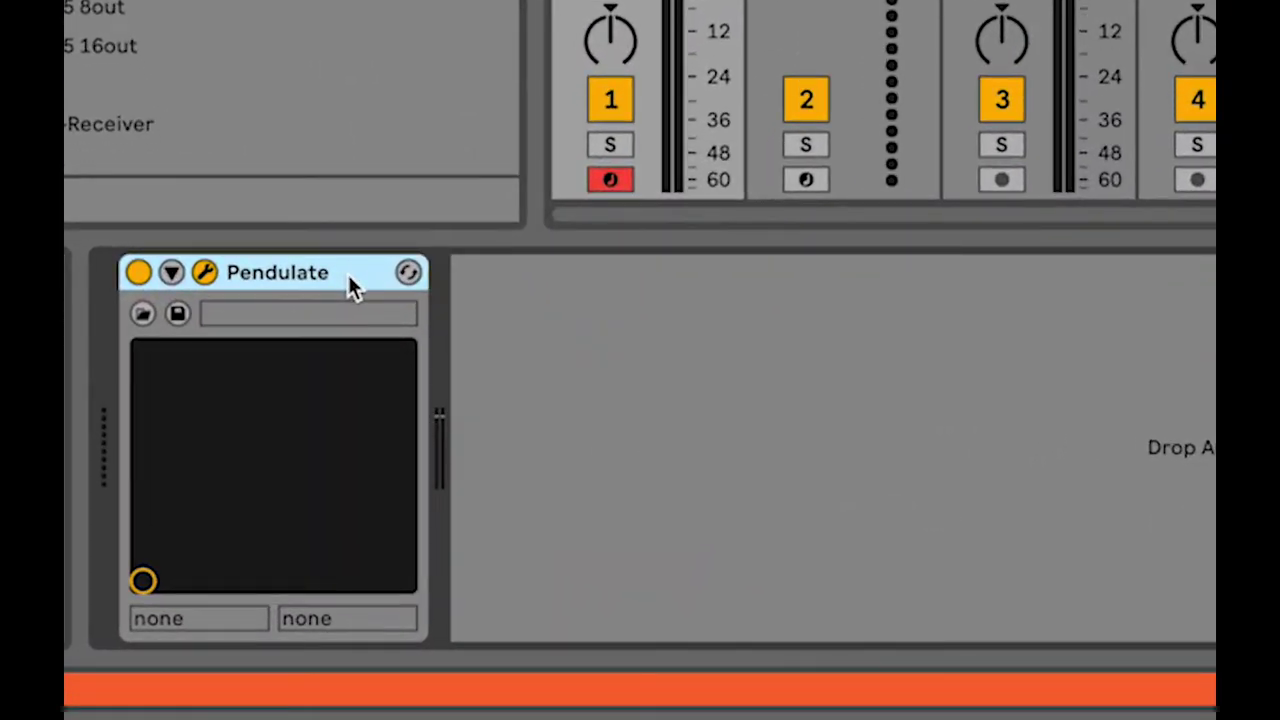
right_click(352, 286)
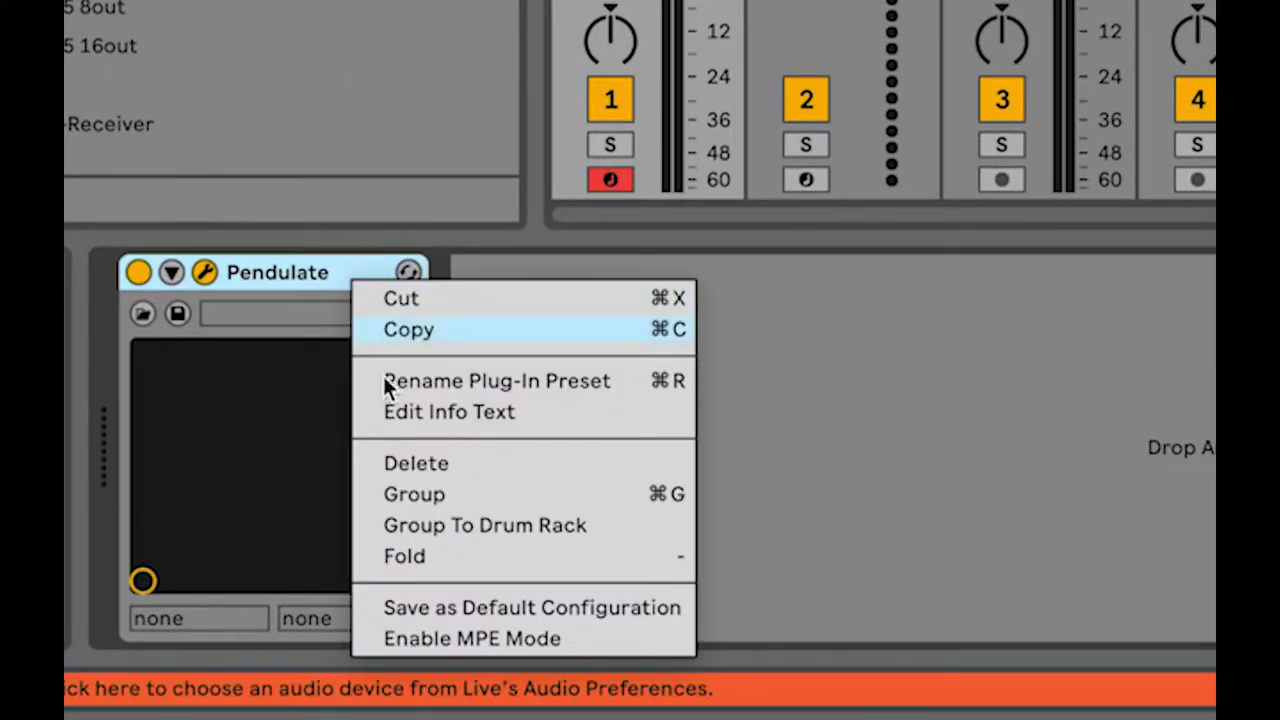
click(438, 633)
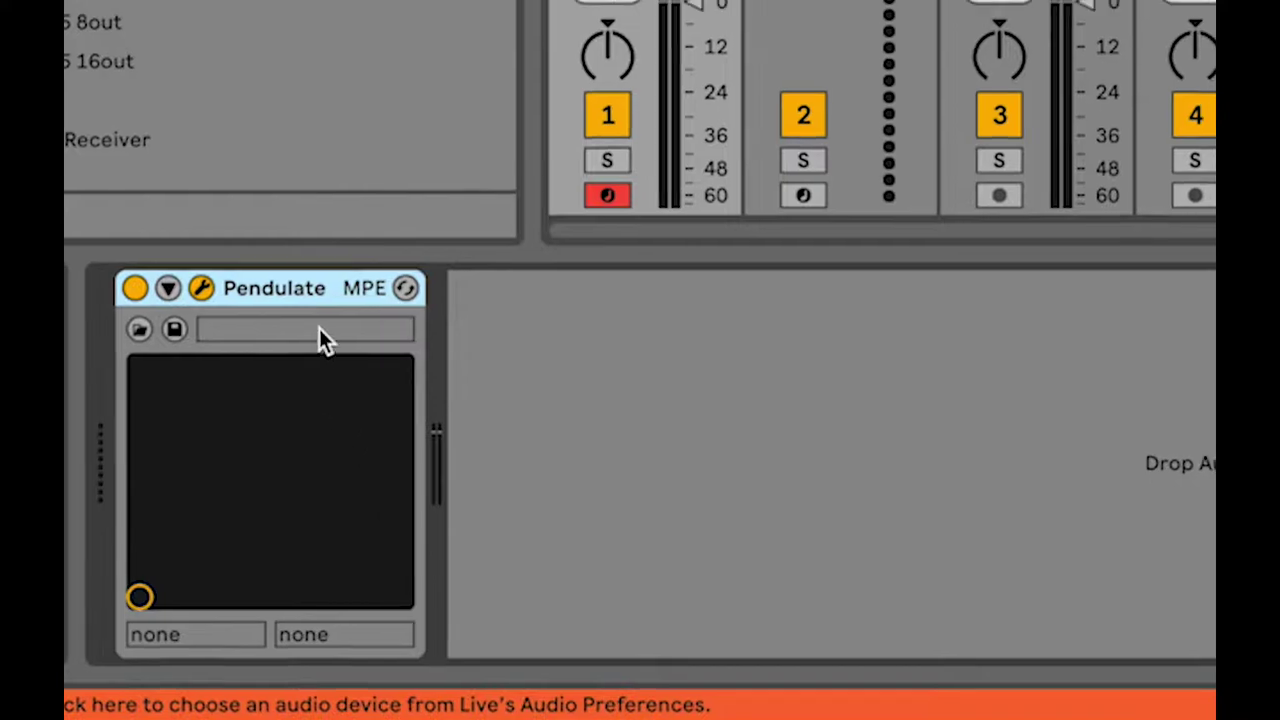
click(204, 272)
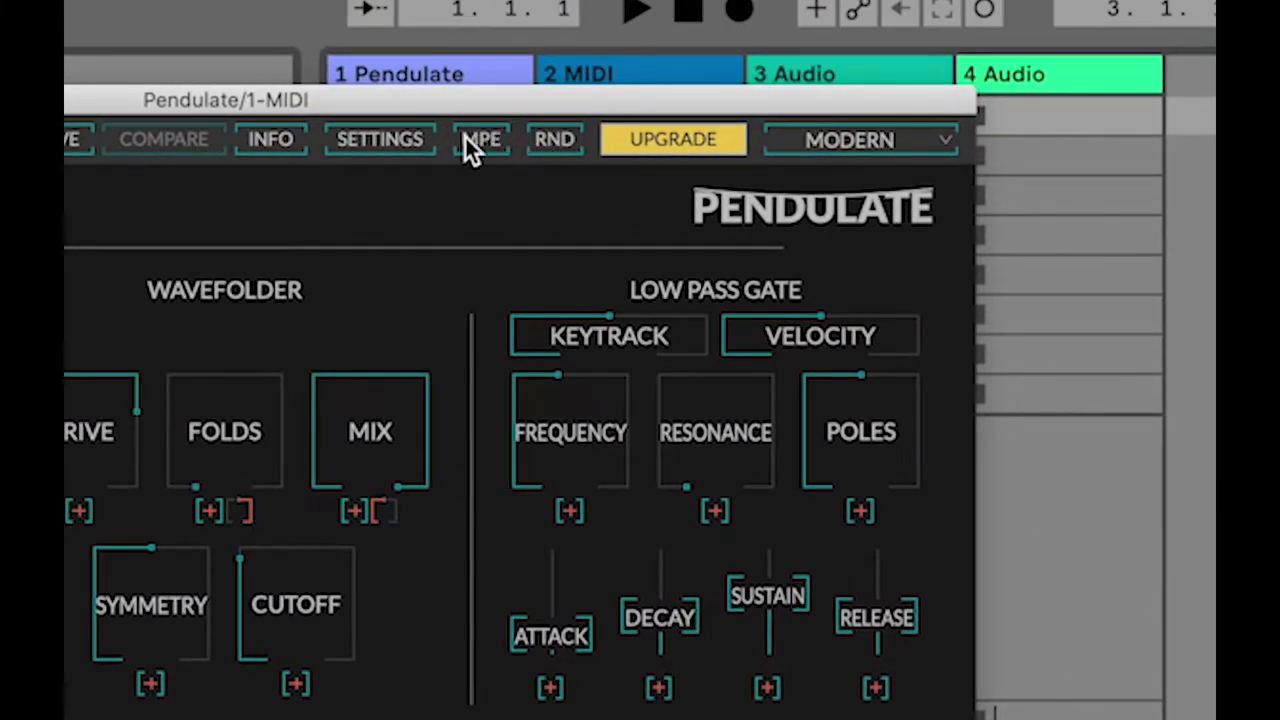
click(470, 145)
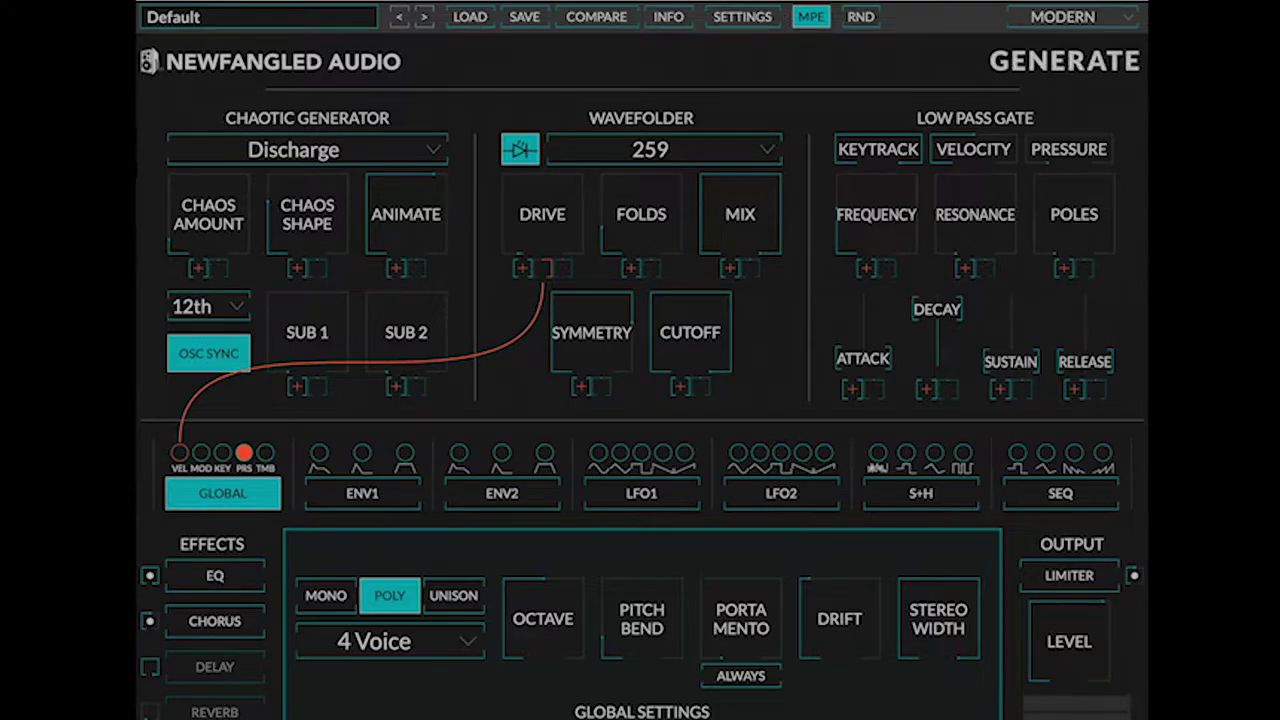
Step: Load the DHLA 1_8th Me MPE preset from the 08 MPE preset folder
click(195, 17)
mouse_move(205, 19)
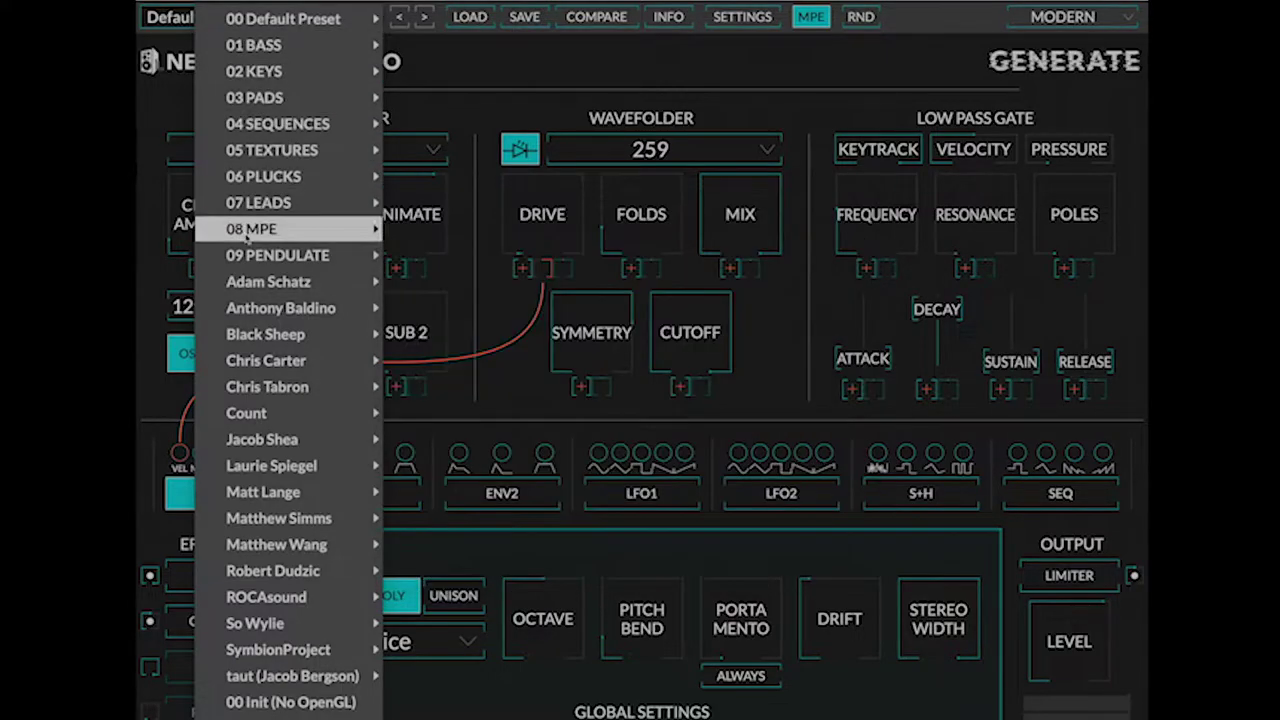
mouse_move(246, 235)
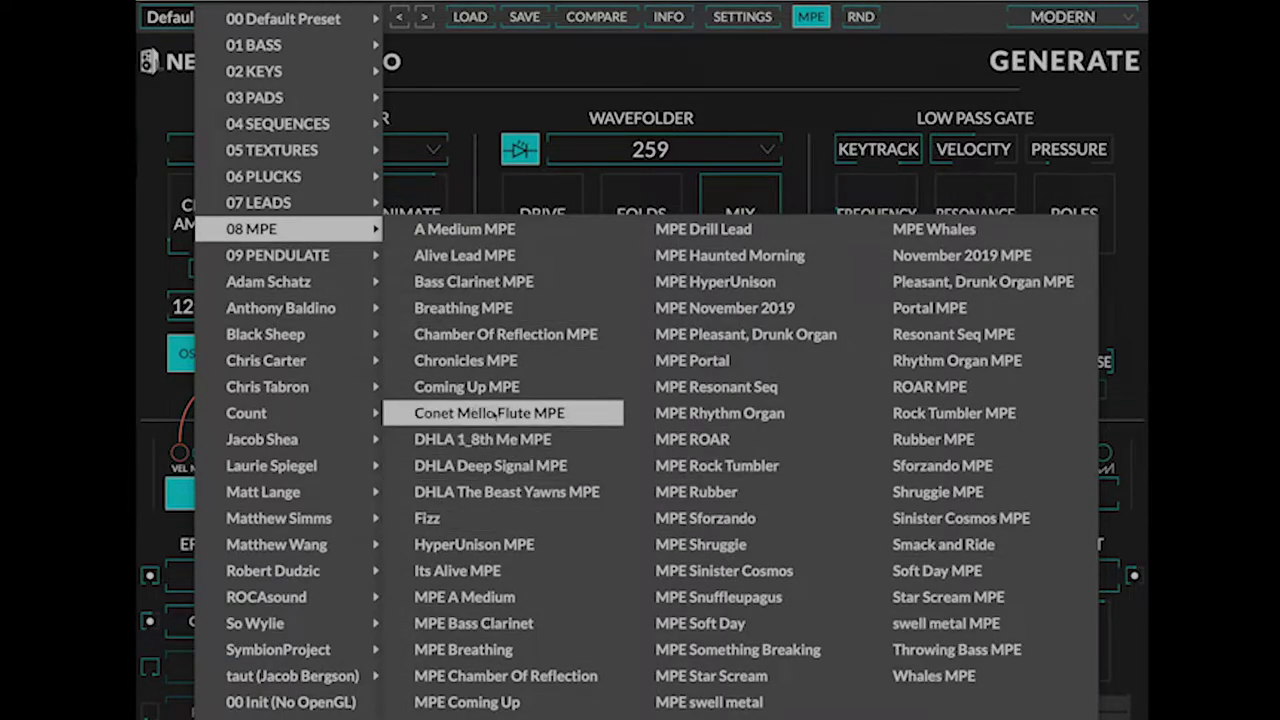
click(497, 439)
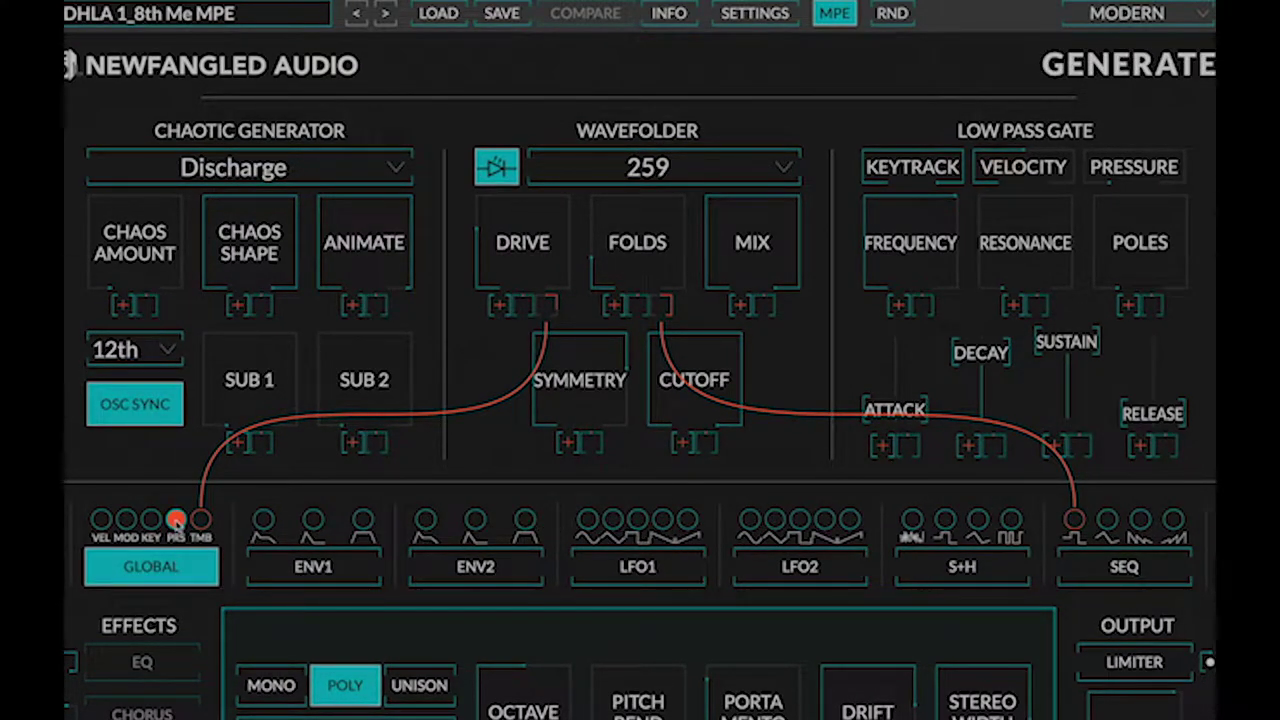
Step: Patch the PRS pressure source onto Chaos Amount's modulation slot
click(175, 520)
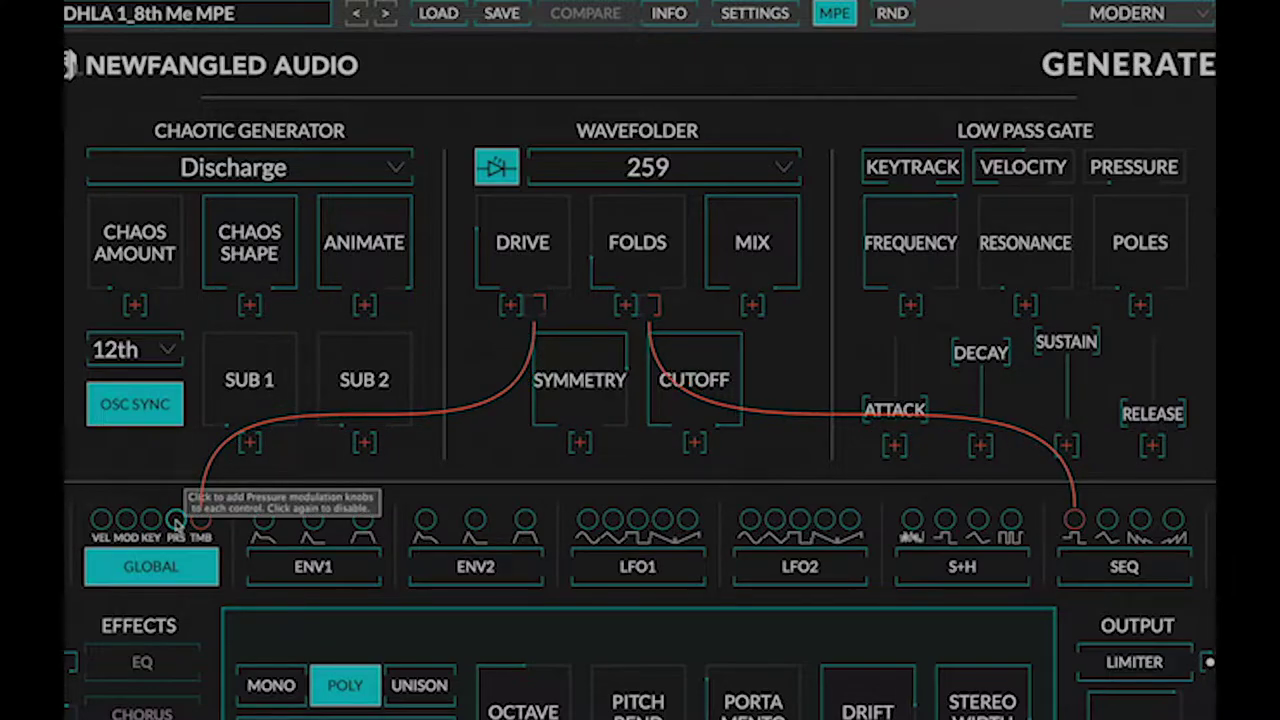
click(176, 520)
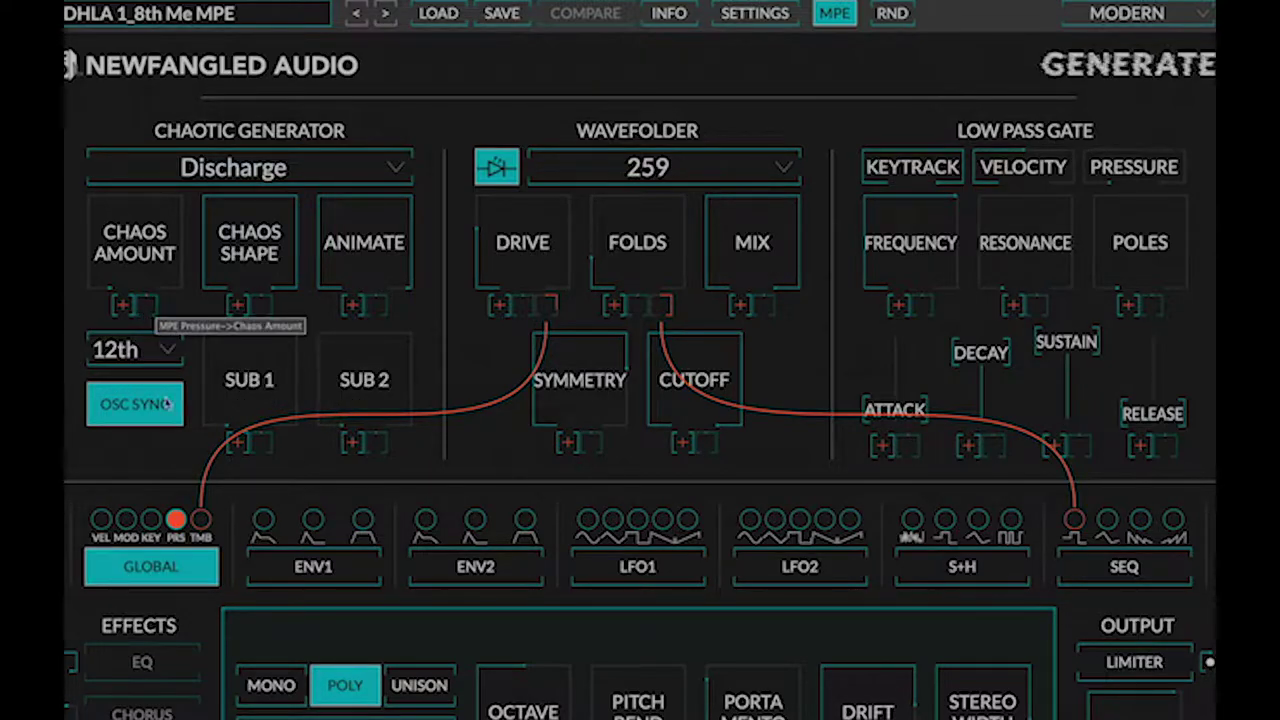
drag(175, 518, 150, 308)
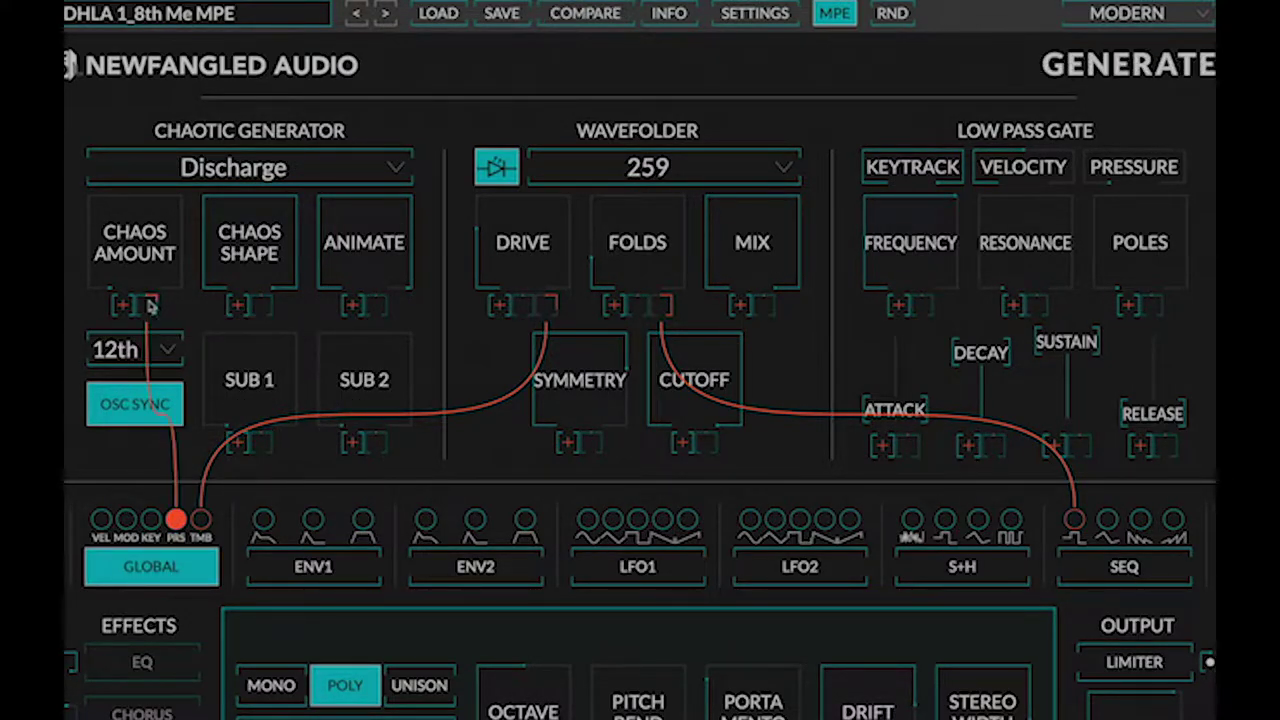
mouse_move(152, 250)
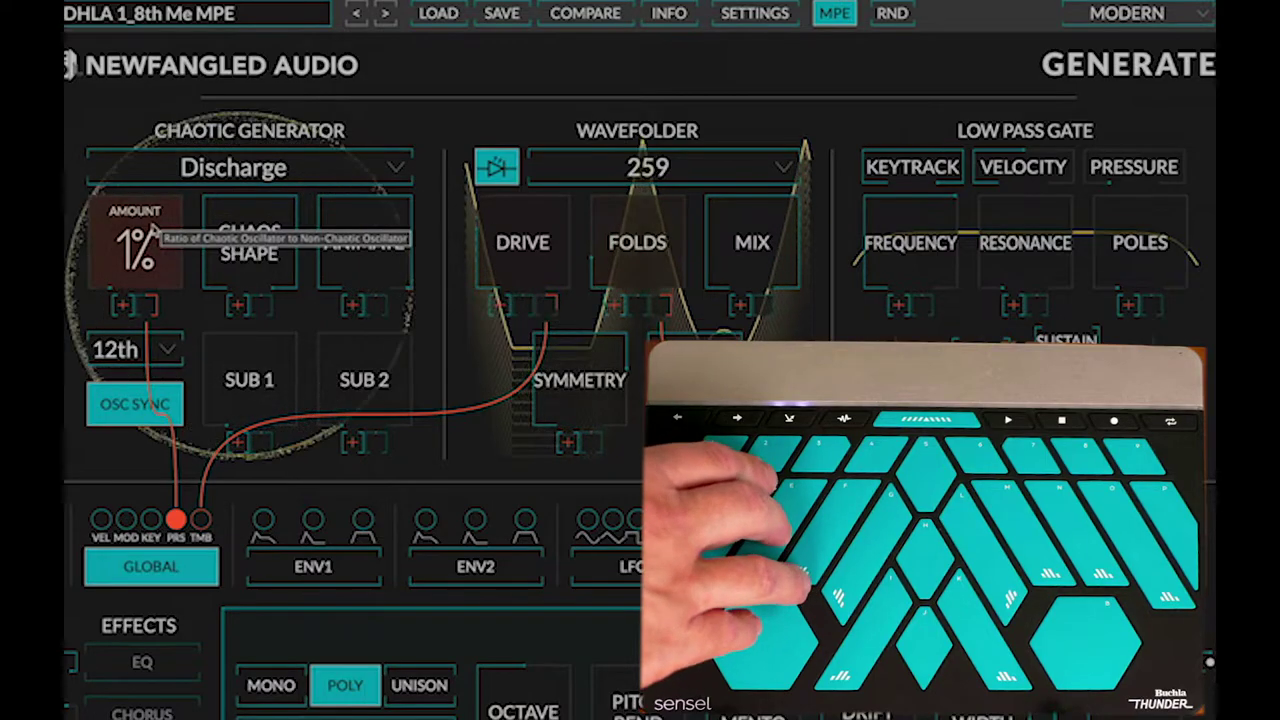
click(160, 168)
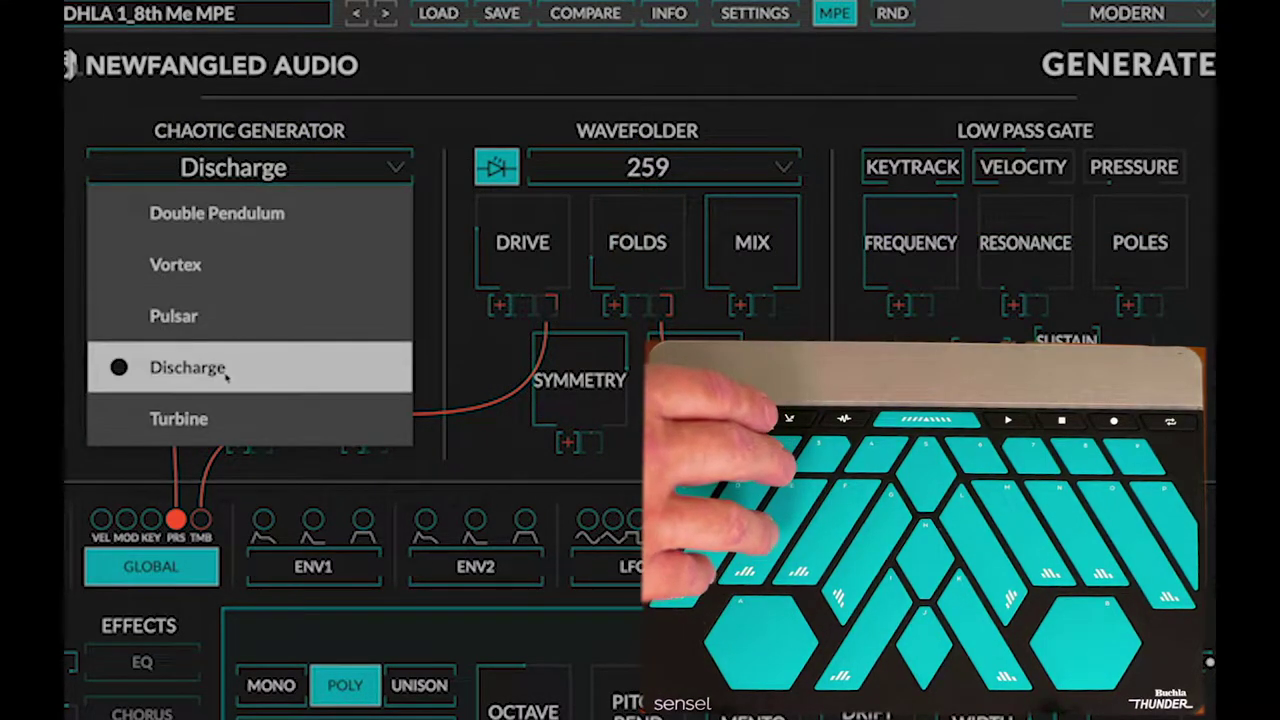
click(226, 372)
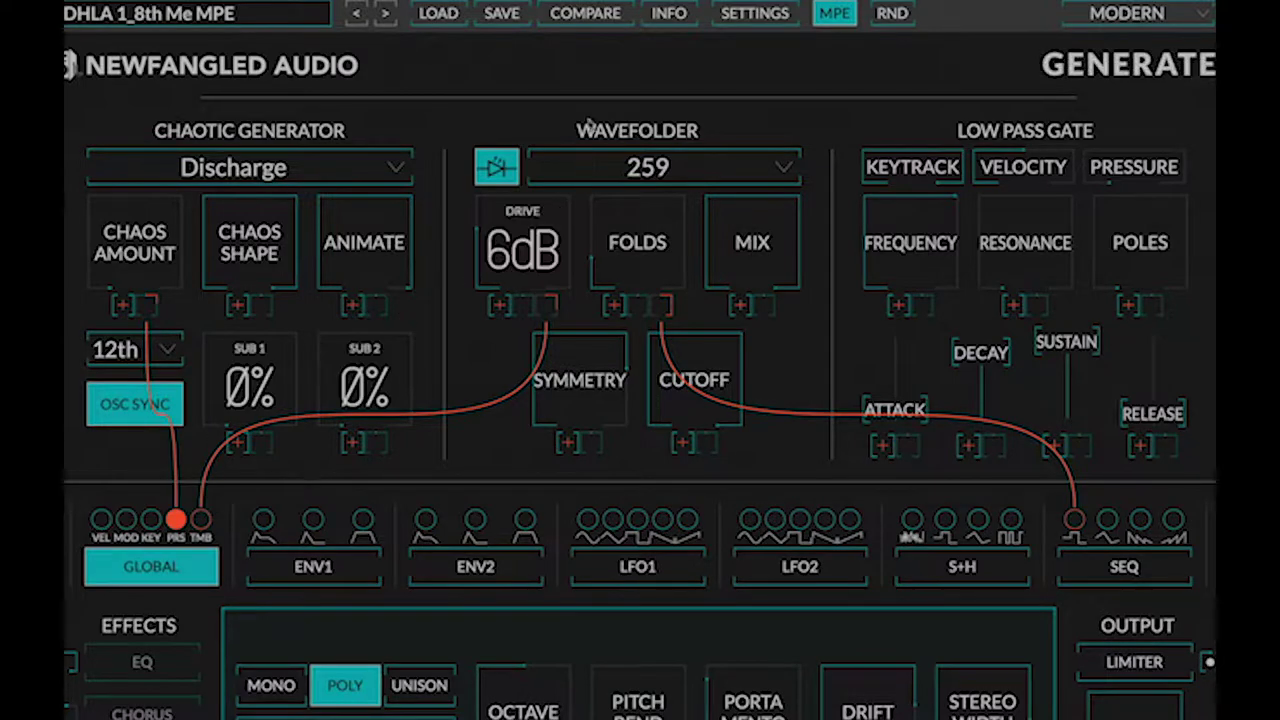
Step: Open Generate's settings, select LFO1 as the modulation source, and set Show Cables to Always
click(752, 16)
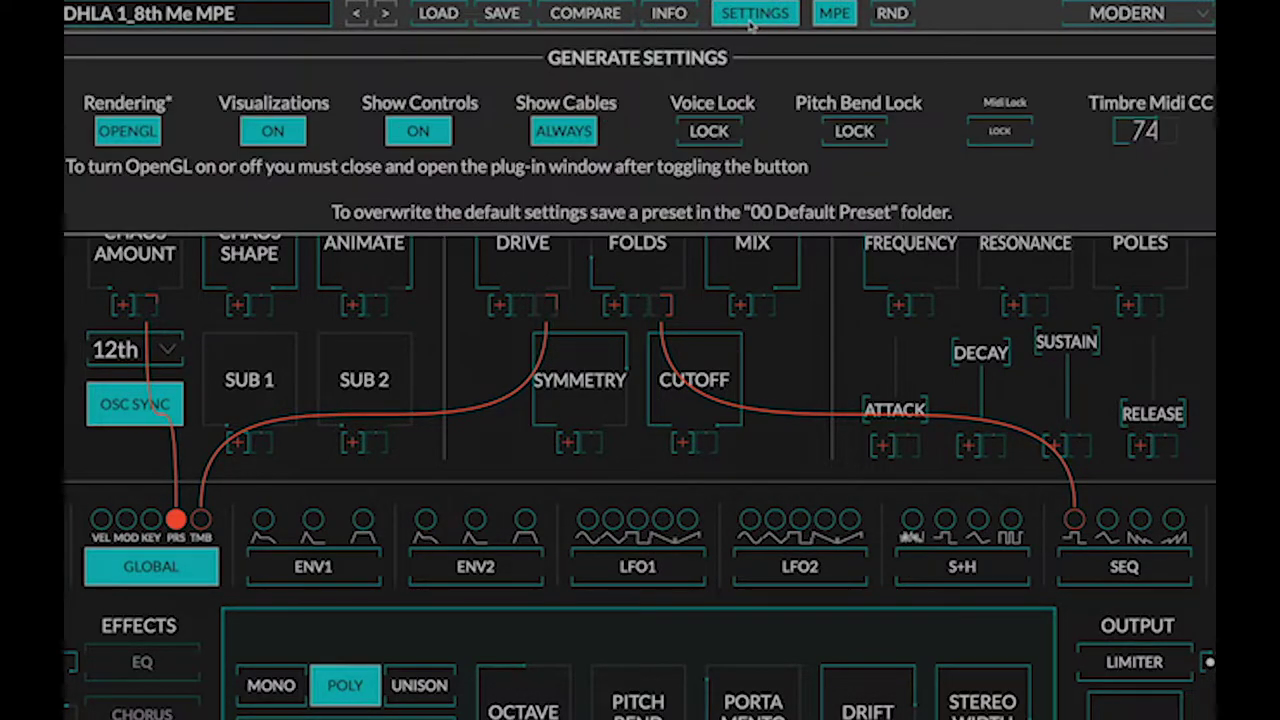
click(552, 138)
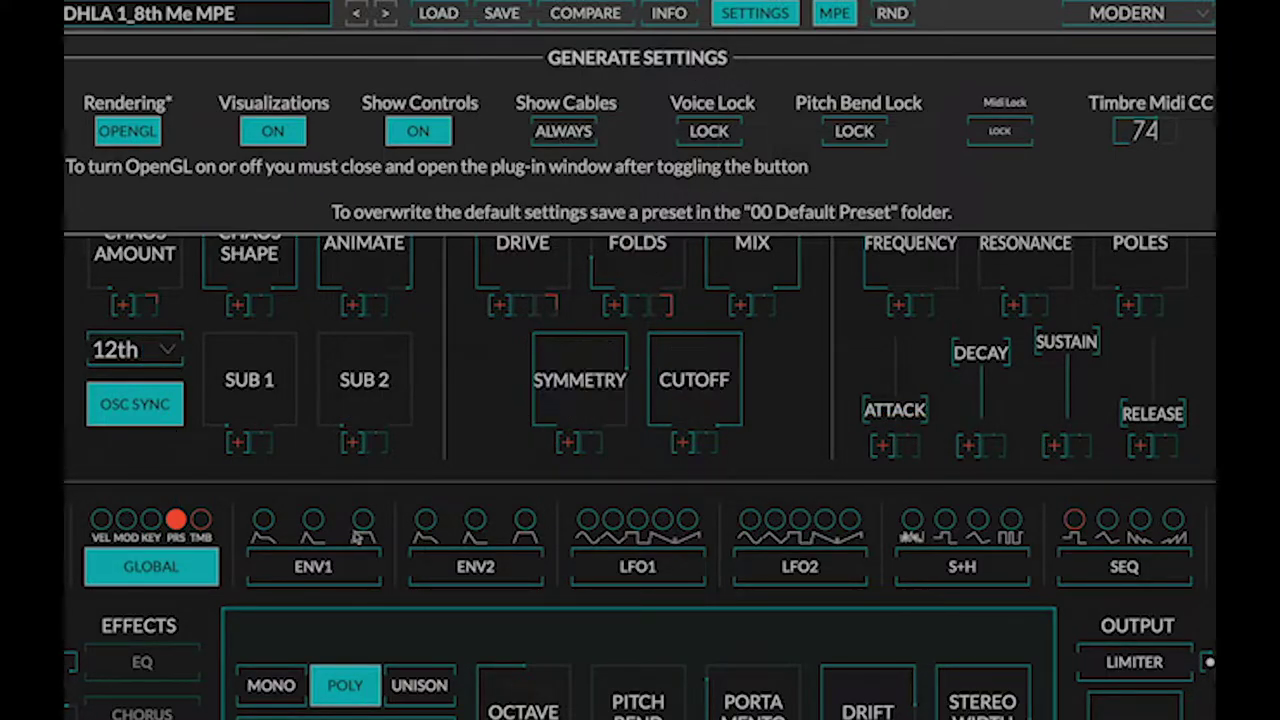
mouse_move(203, 518)
click(582, 524)
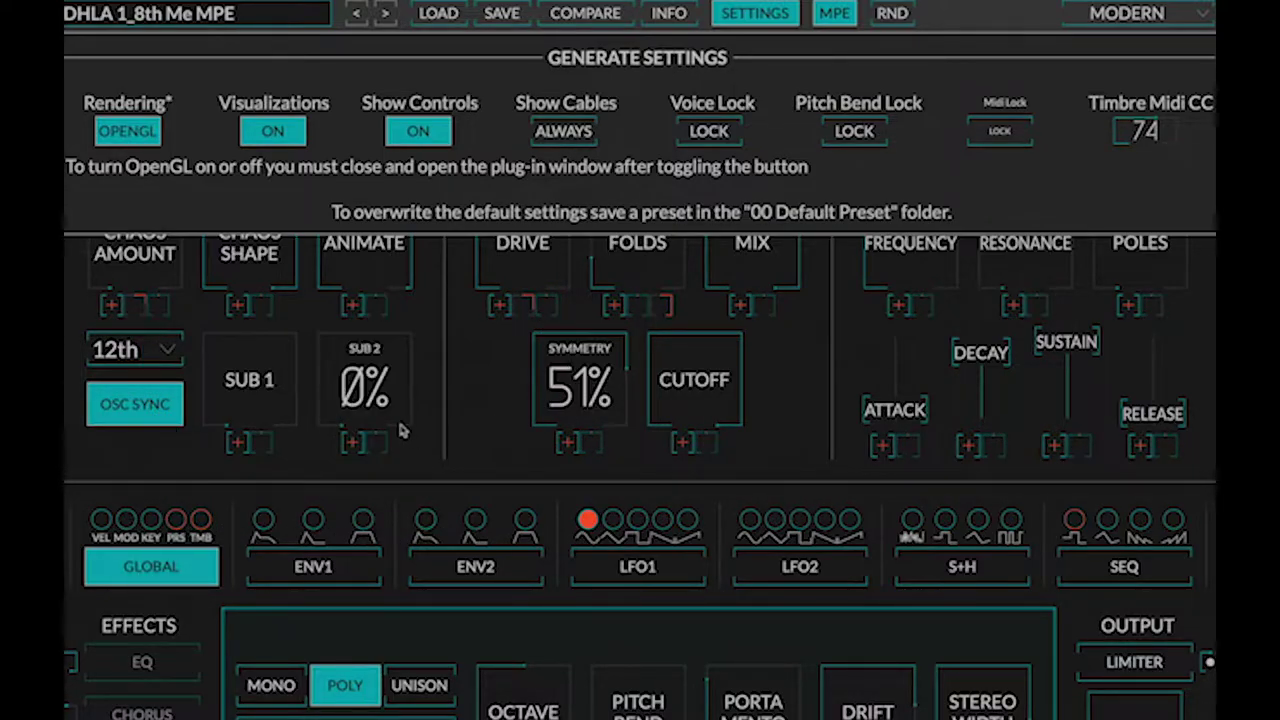
click(578, 130)
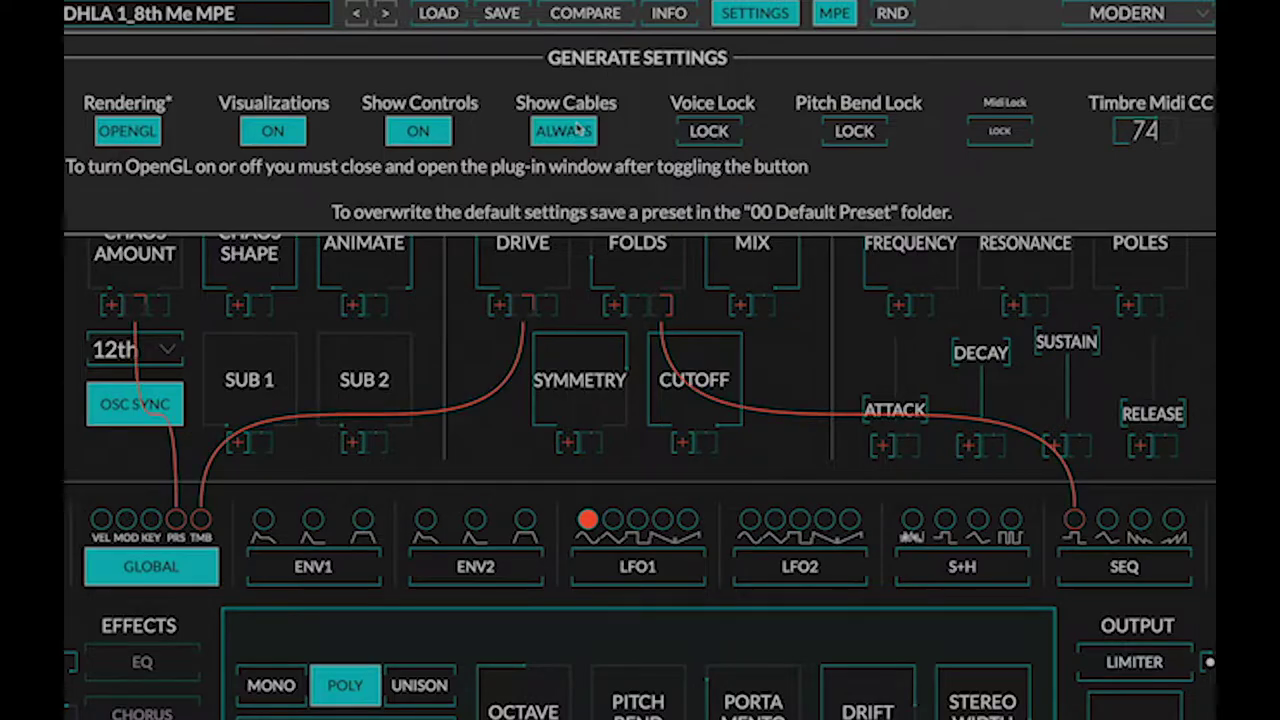
Step: Switch meter Visualizations back on in Generate's settings and close the settings panel
click(418, 131)
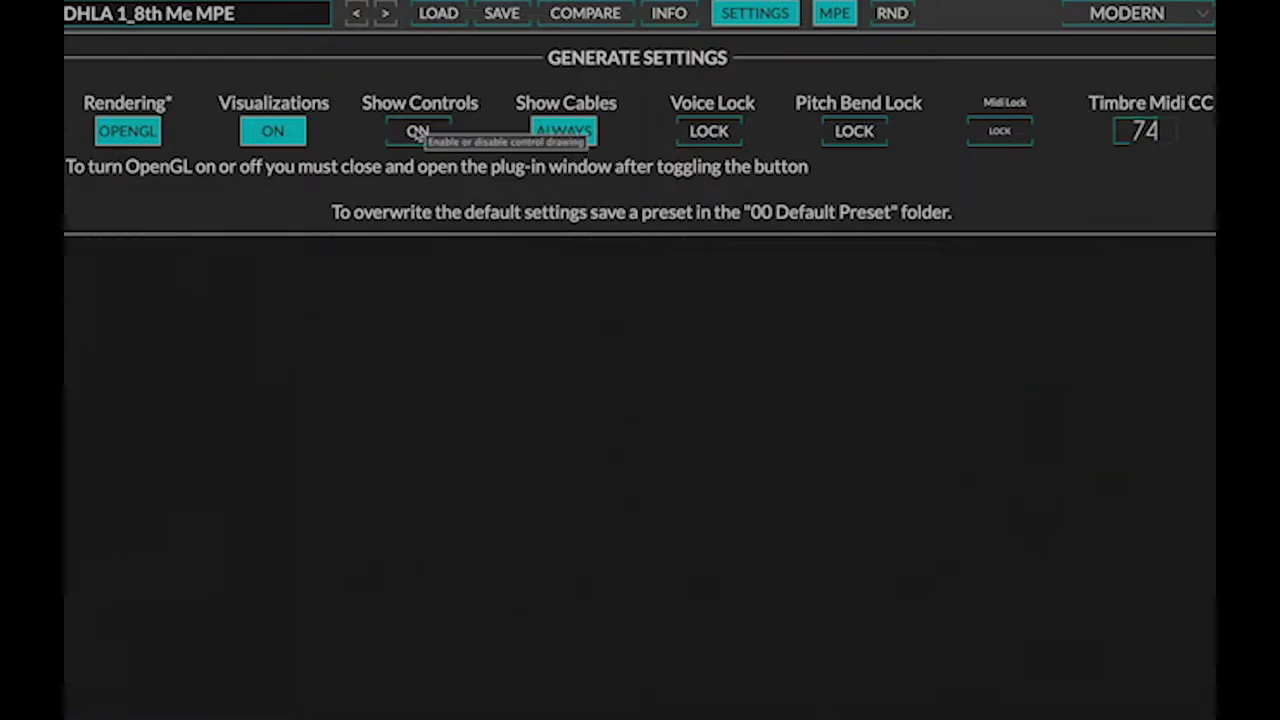
click(418, 131)
click(410, 131)
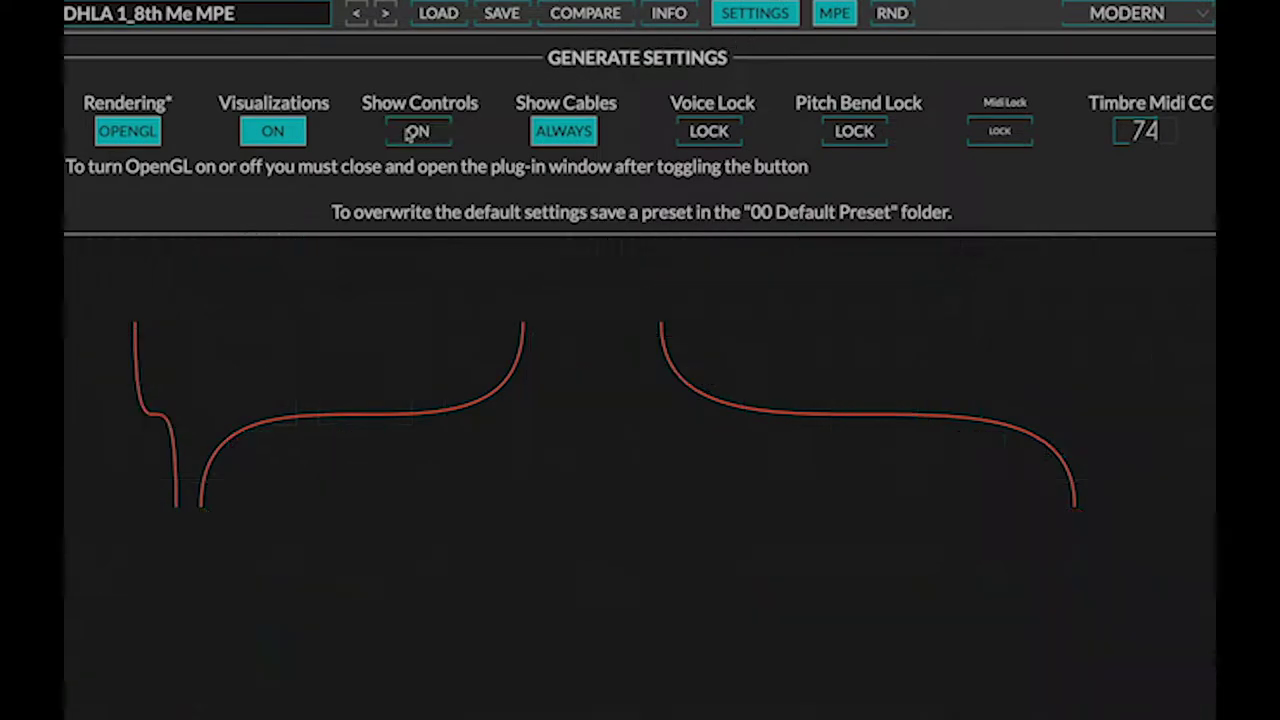
click(742, 22)
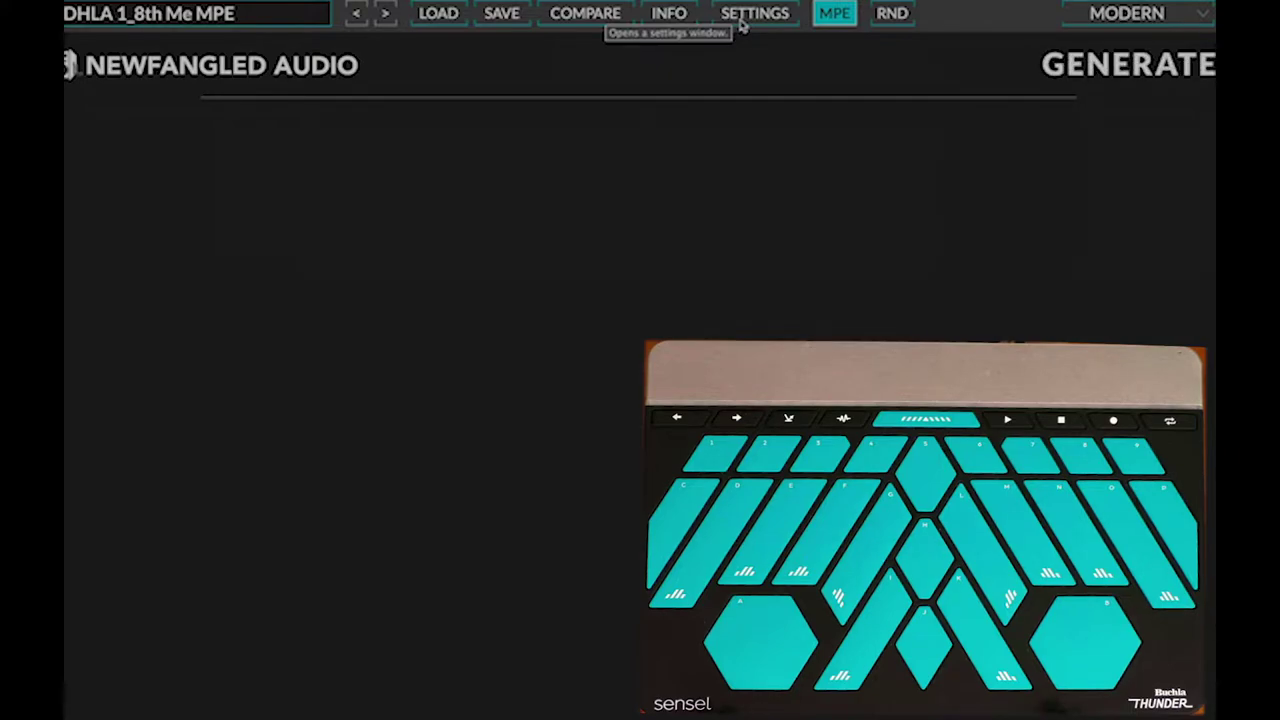
click(742, 22)
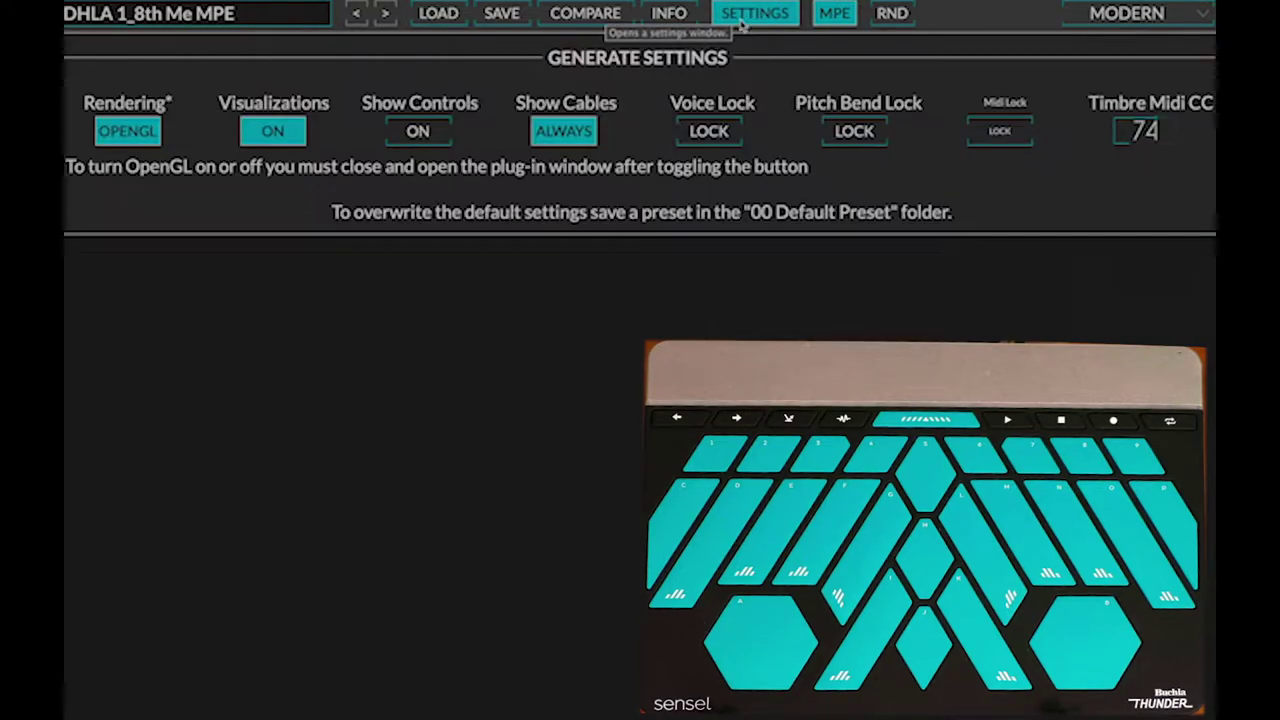
click(410, 131)
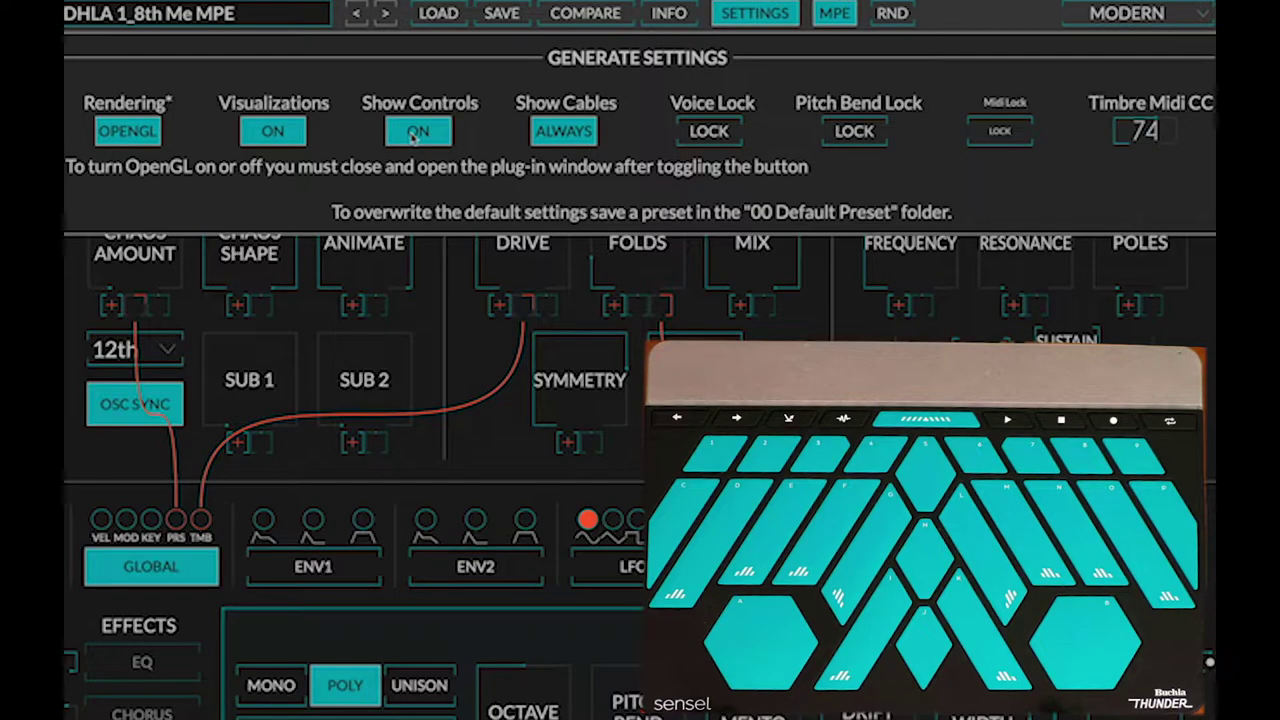
click(290, 140)
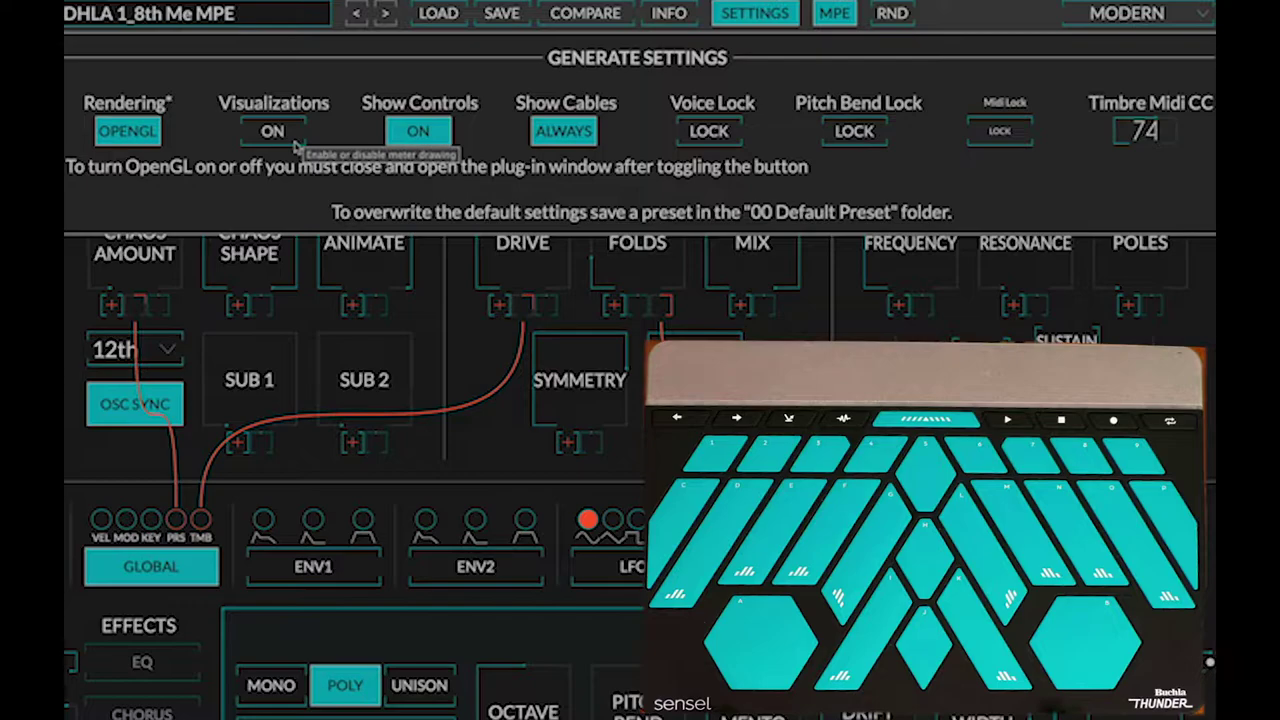
click(290, 140)
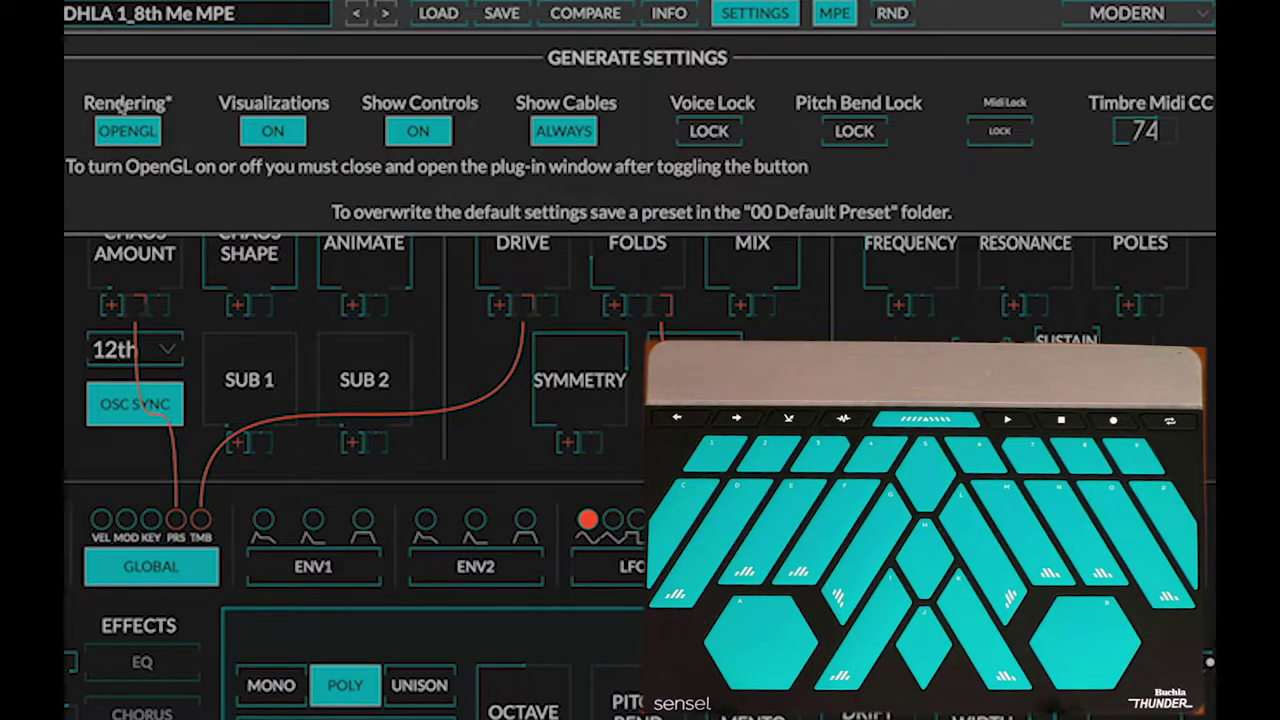
click(783, 20)
click(783, 20)
click(783, 20)
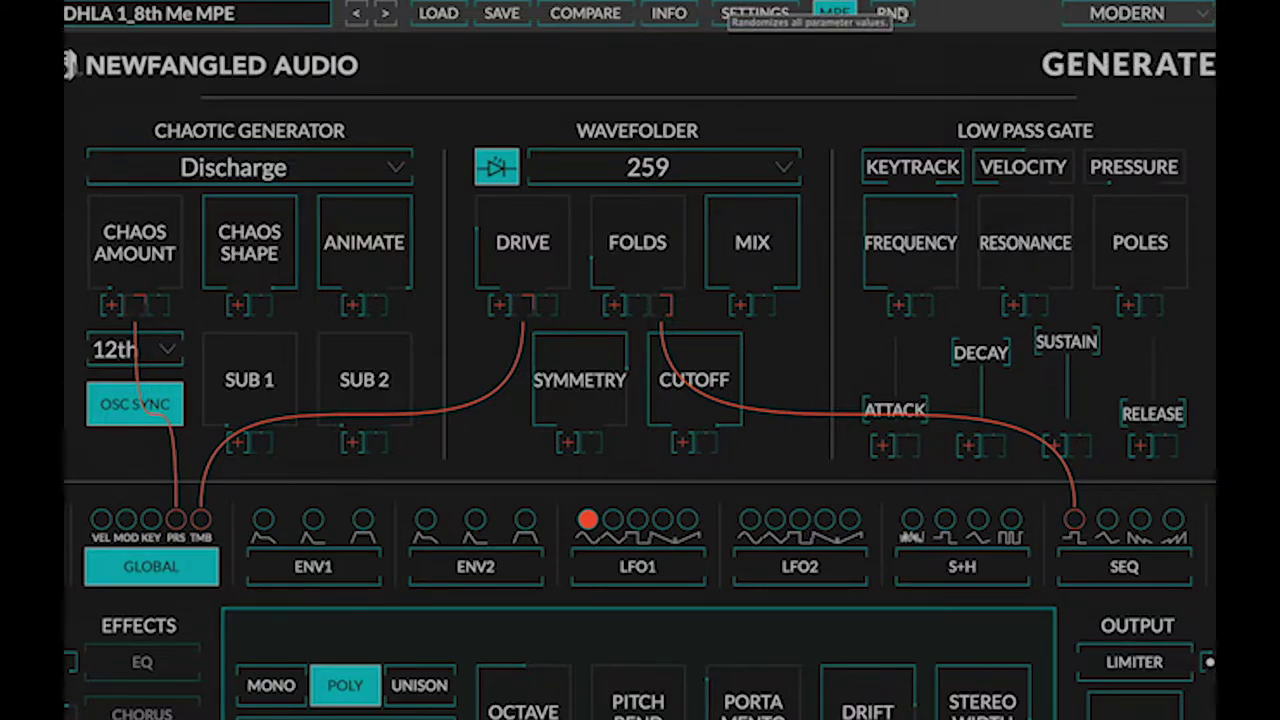
Step: Randomize the patch repeatedly, checking LFO1, until it uses Turbine, wavefolder 259 and -M2nd
click(891, 13)
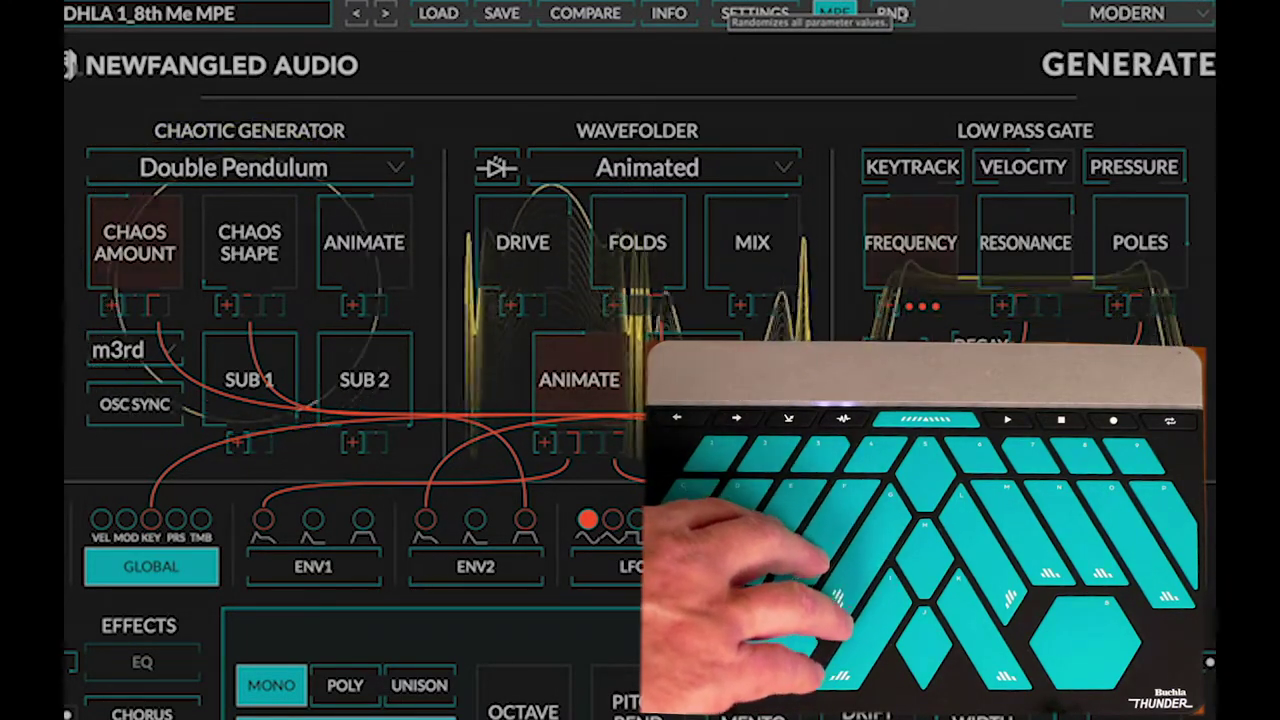
click(892, 13)
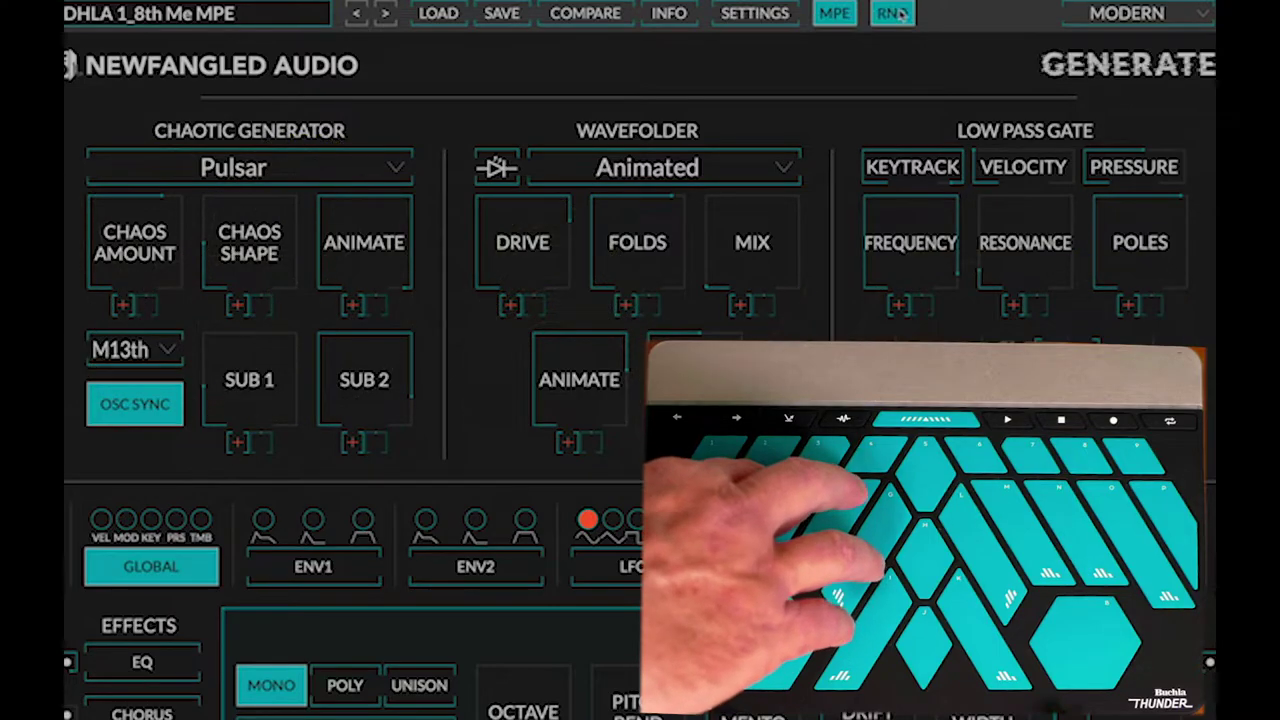
click(893, 13)
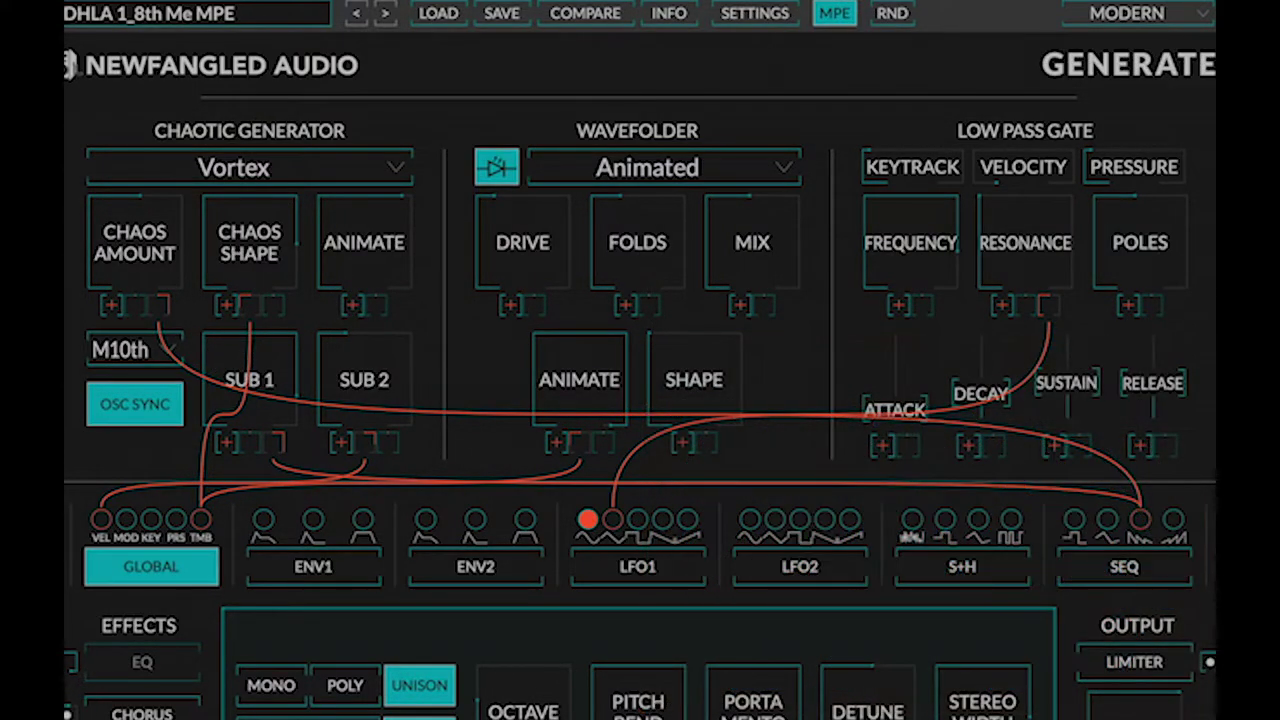
click(637, 570)
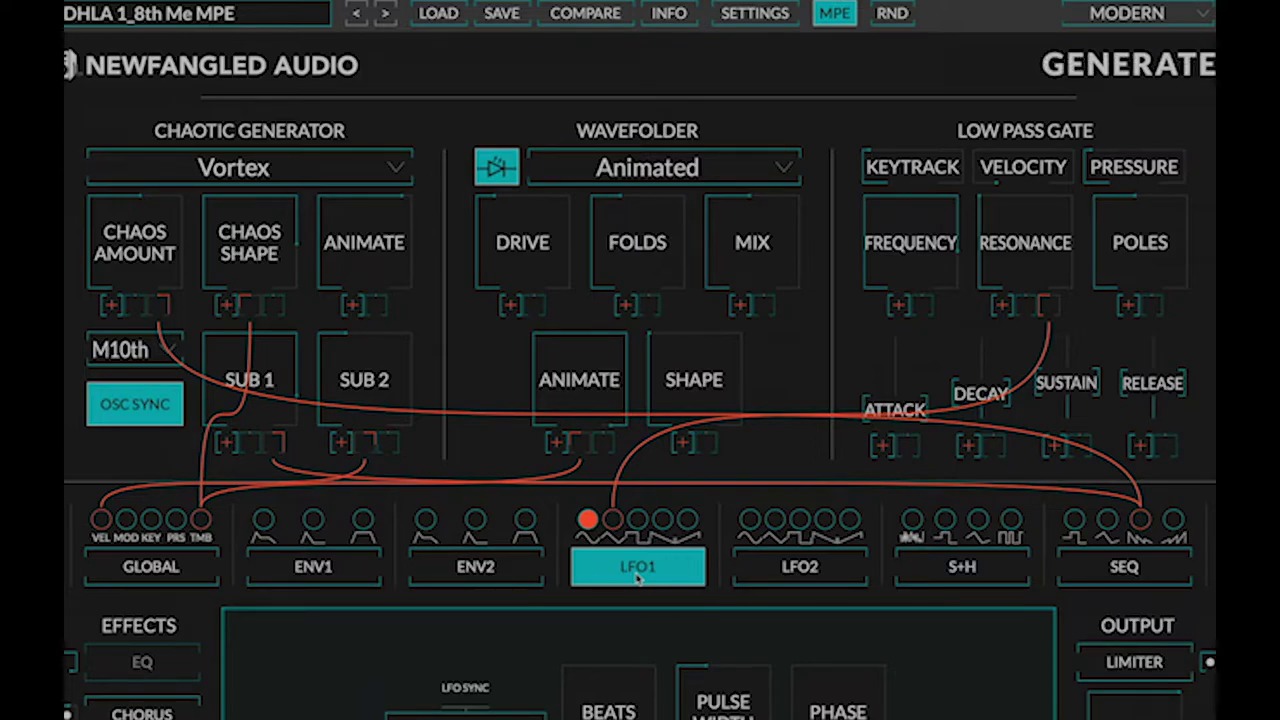
click(893, 13)
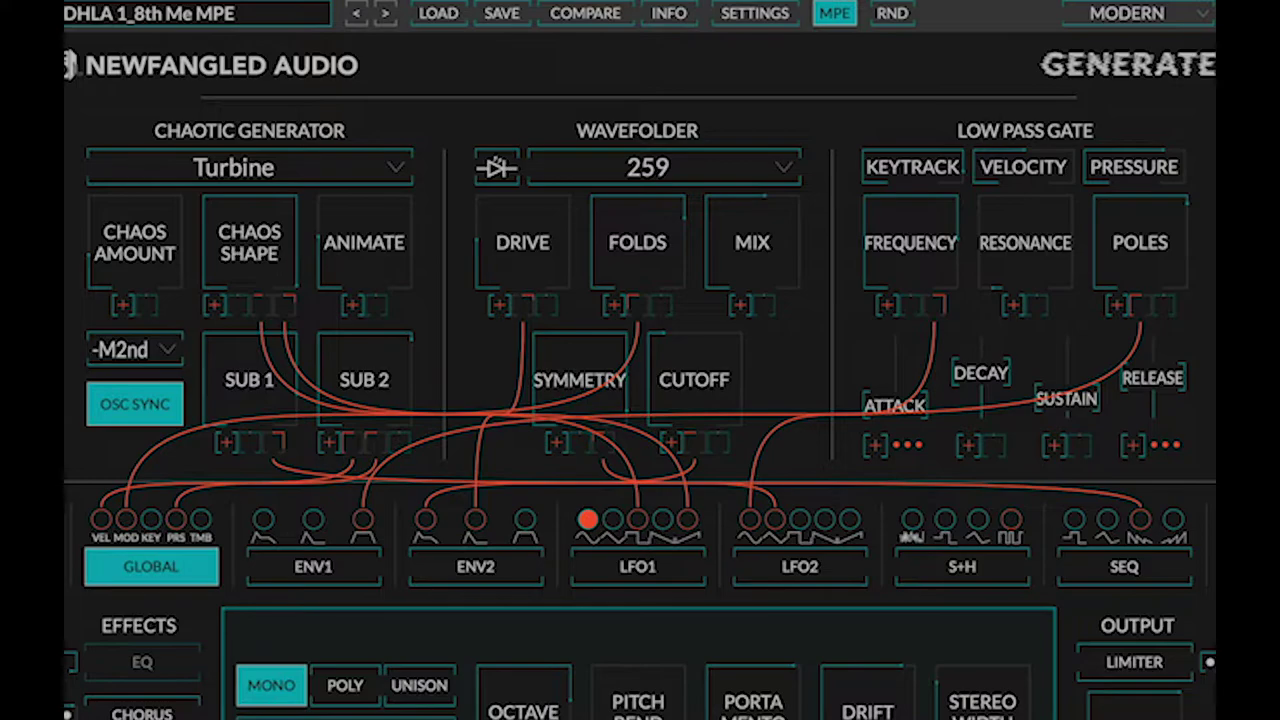
Step: View Generate's delay effect settings, then the Output section's Limiter controls
click(151, 566)
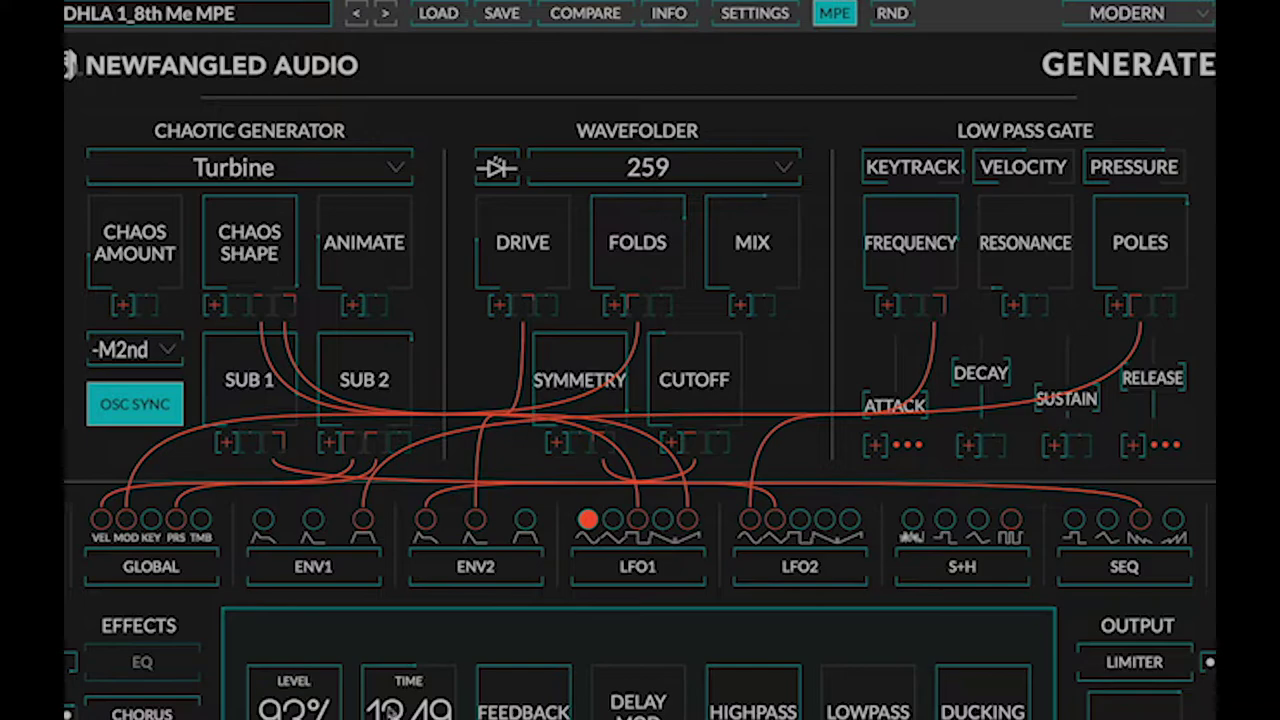
click(1134, 664)
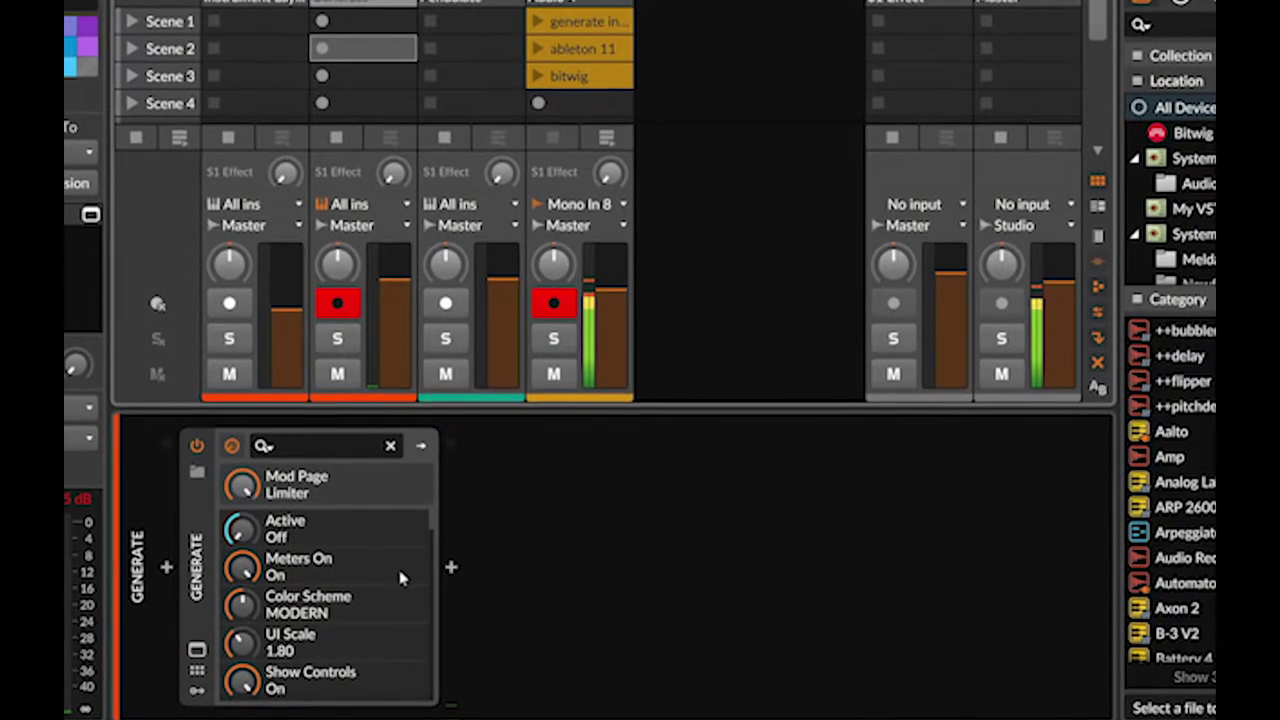
Step: Insert a Delay-2 effect after Generate from the Delay category
click(450, 566)
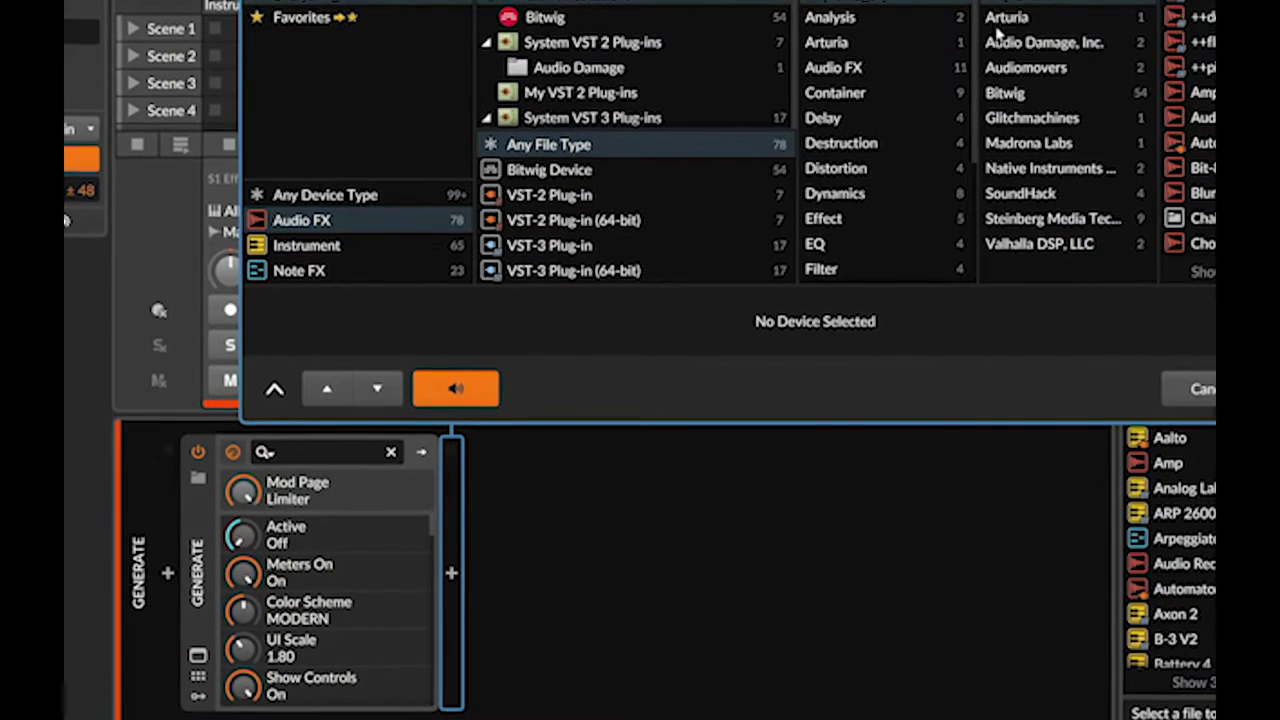
click(828, 116)
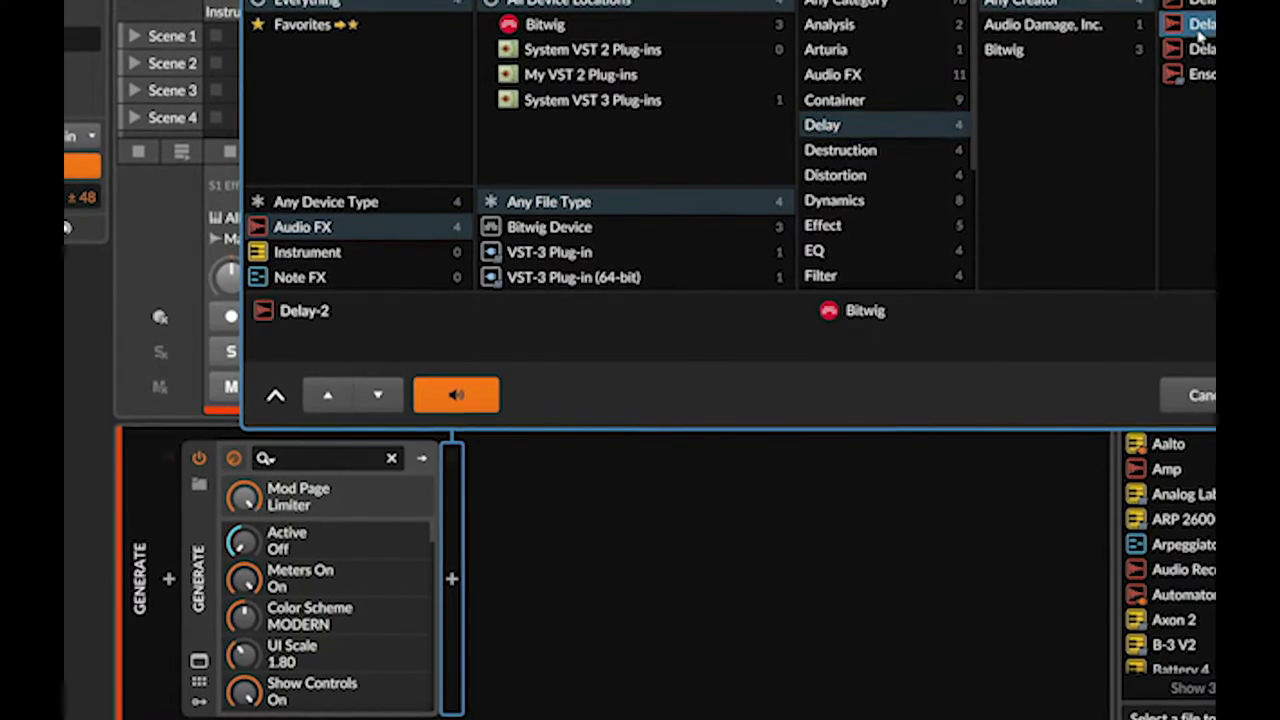
double_click(286, 306)
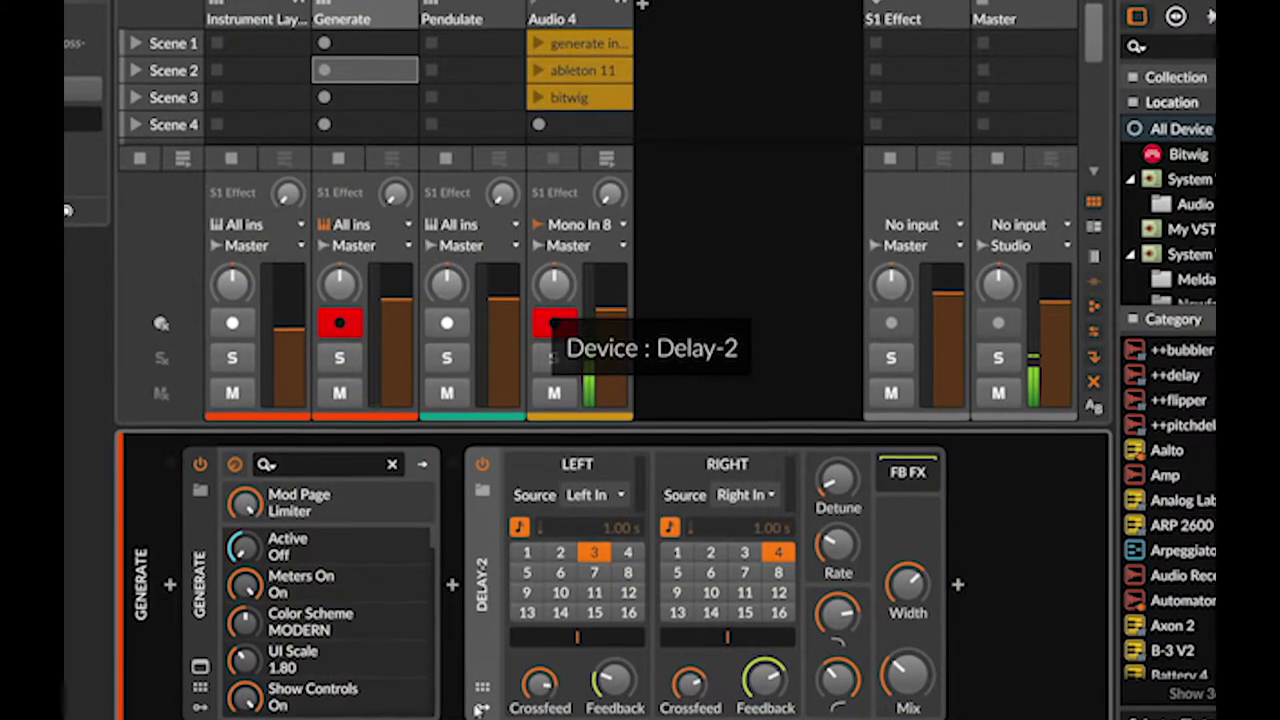
Step: Add an Expressions modulator to Delay-2
click(480, 706)
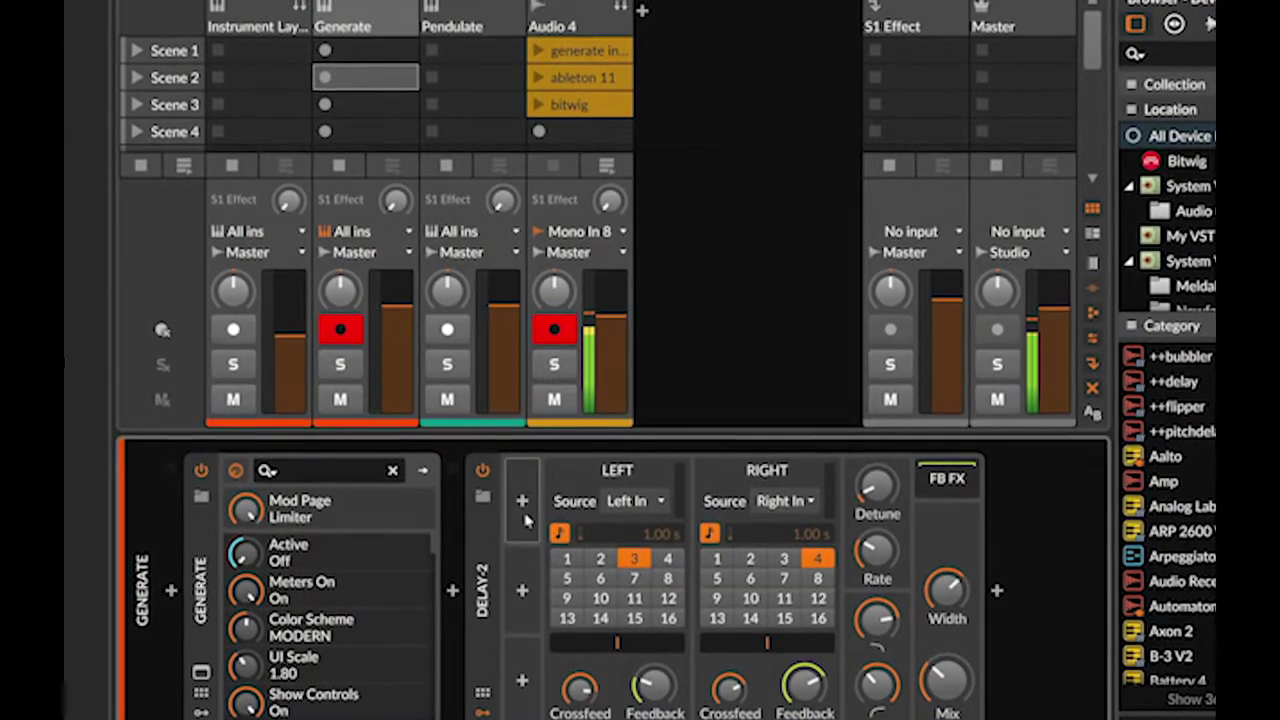
click(520, 505)
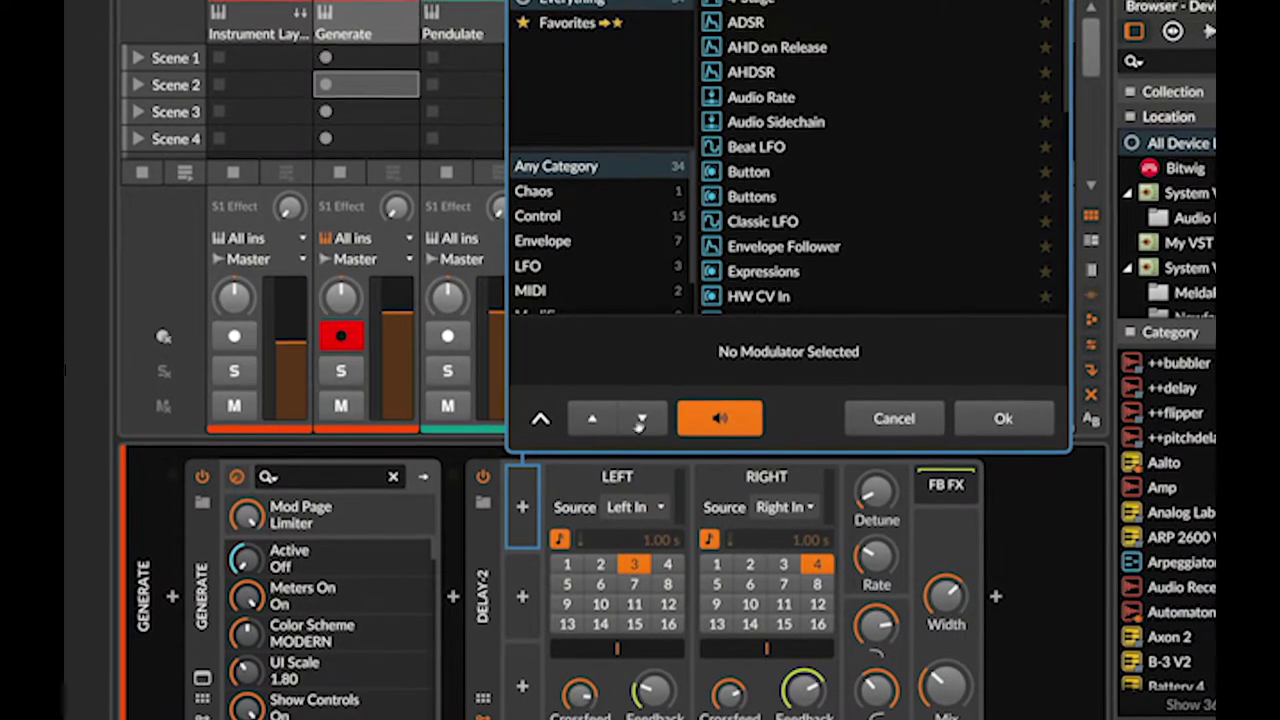
click(760, 276)
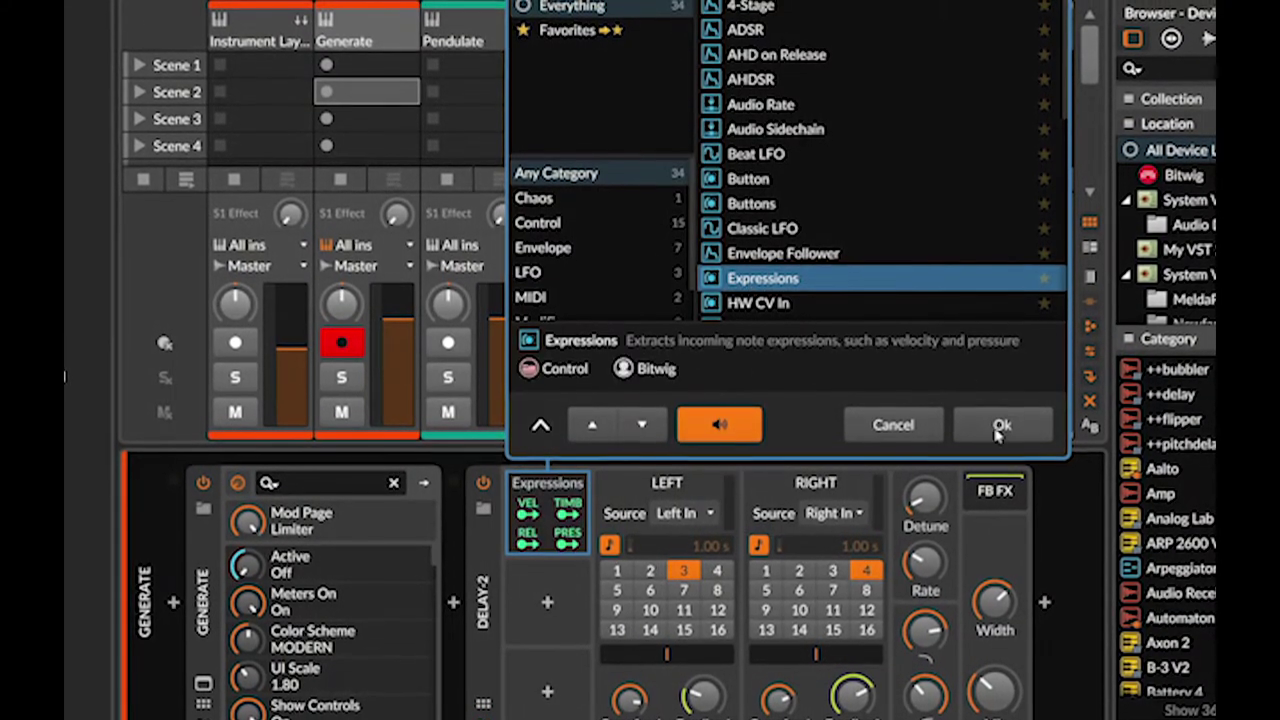
click(1002, 420)
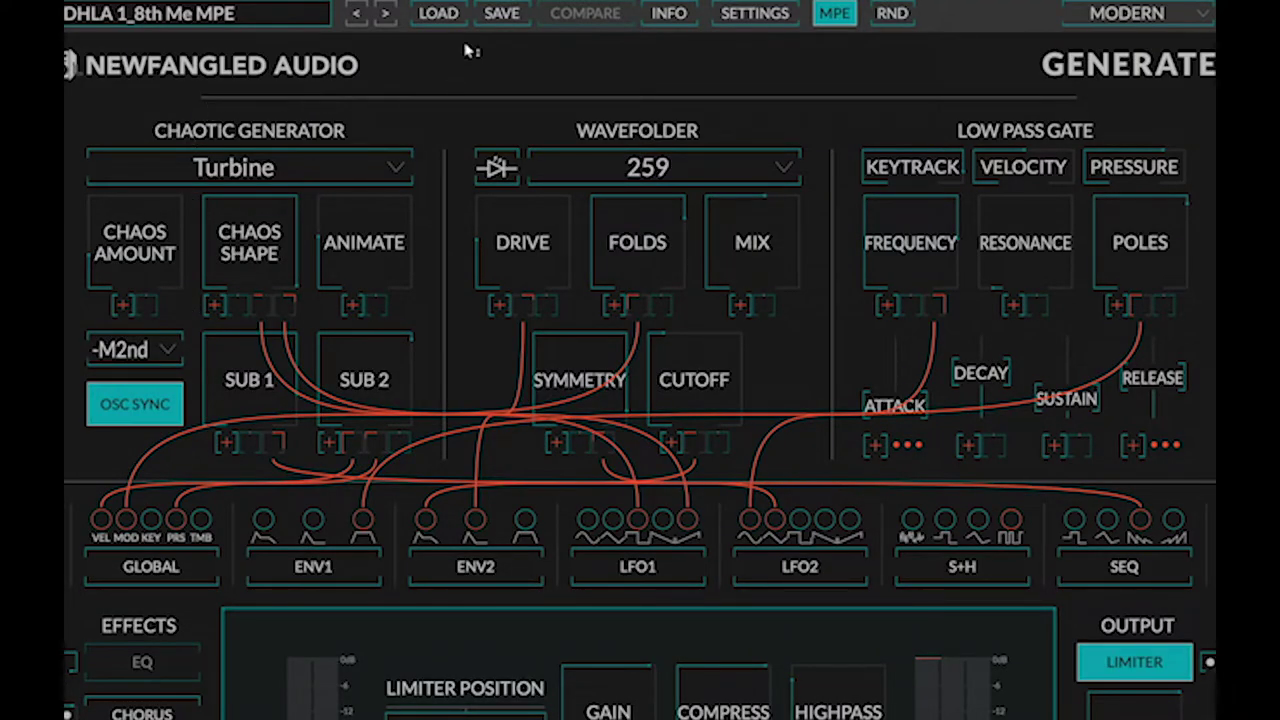
Step: Set the chaotic generator to Double Pendulum, Chaos Shape to 92%, and gate Frequency to 26 Hz
mouse_move(112, 211)
mouse_move(377, 167)
click(266, 158)
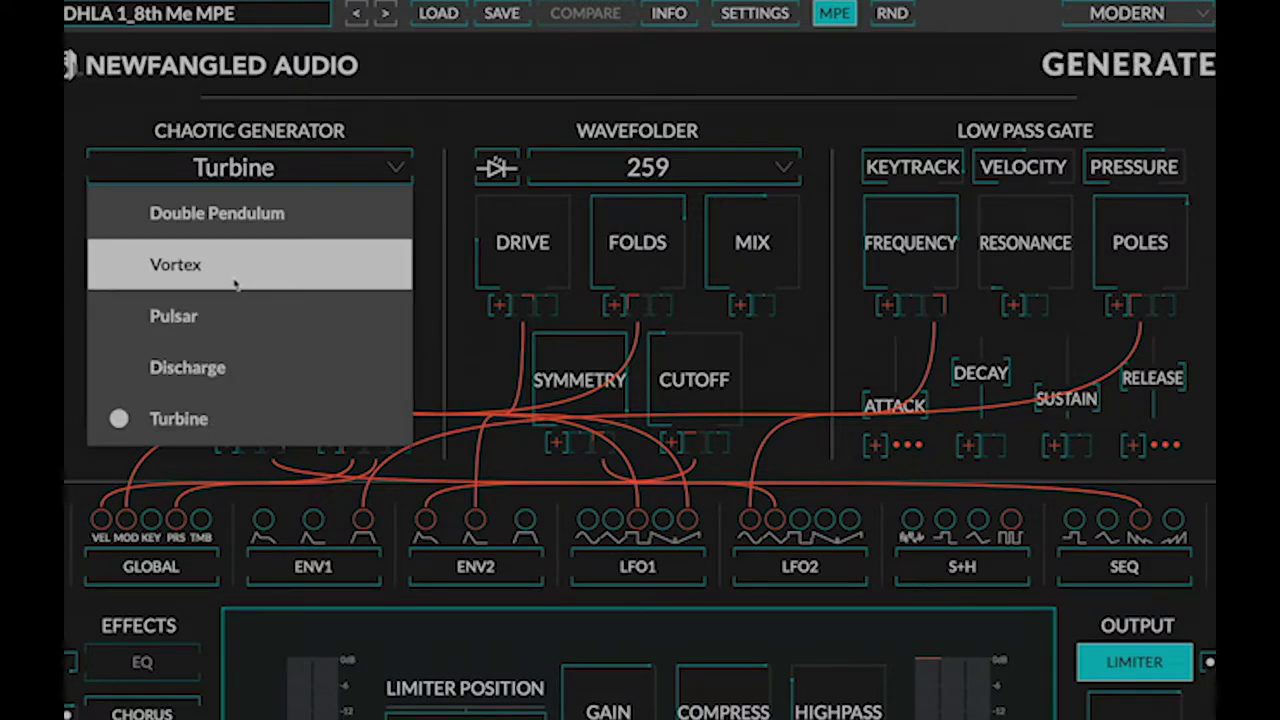
click(234, 282)
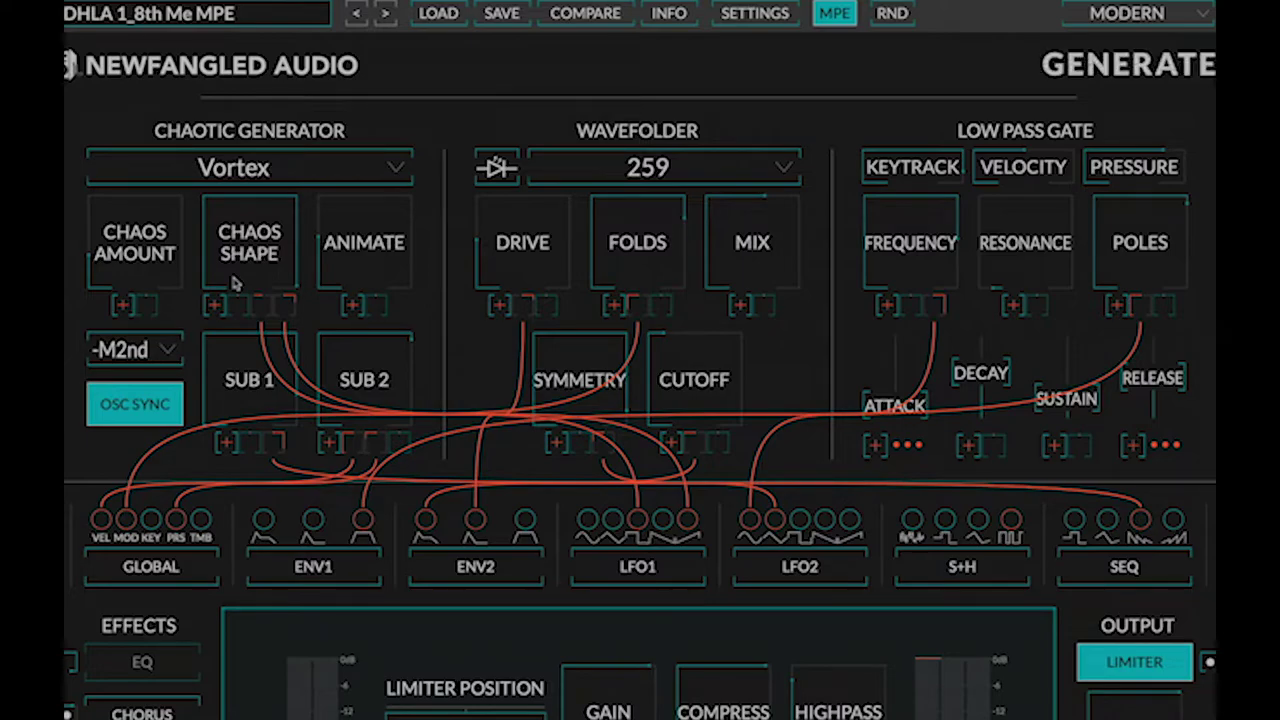
drag(233, 283, 207, 122)
click(218, 165)
click(222, 226)
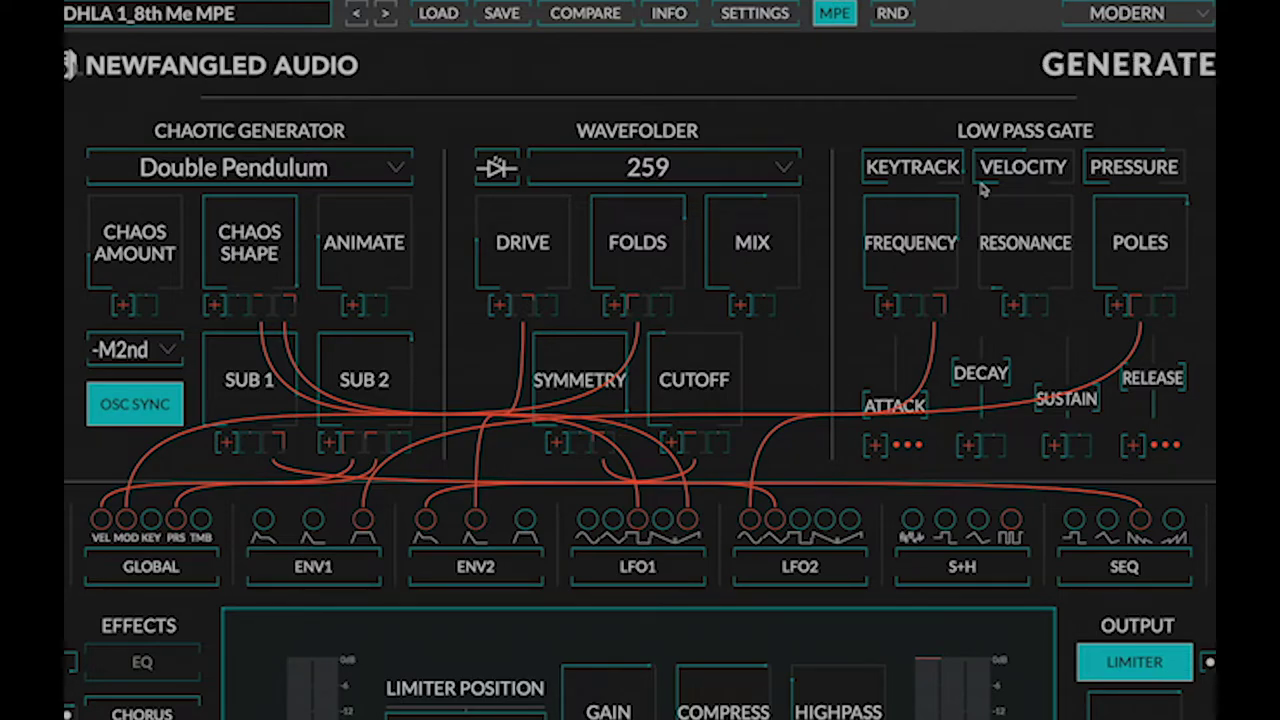
drag(910, 243, 967, 418)
mouse_move(967, 418)
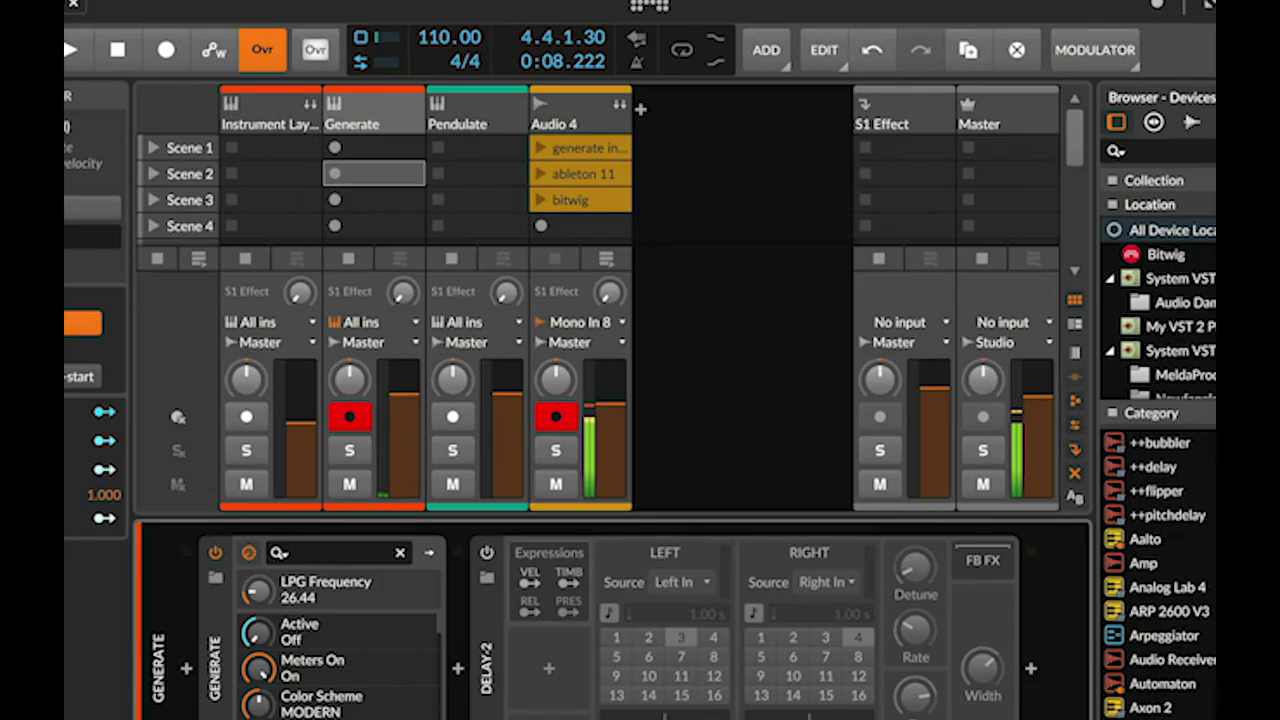
Step: Close the Generate window and bring up Pendulate with the DHLA Broken Organ MPE preset
click(73, 3)
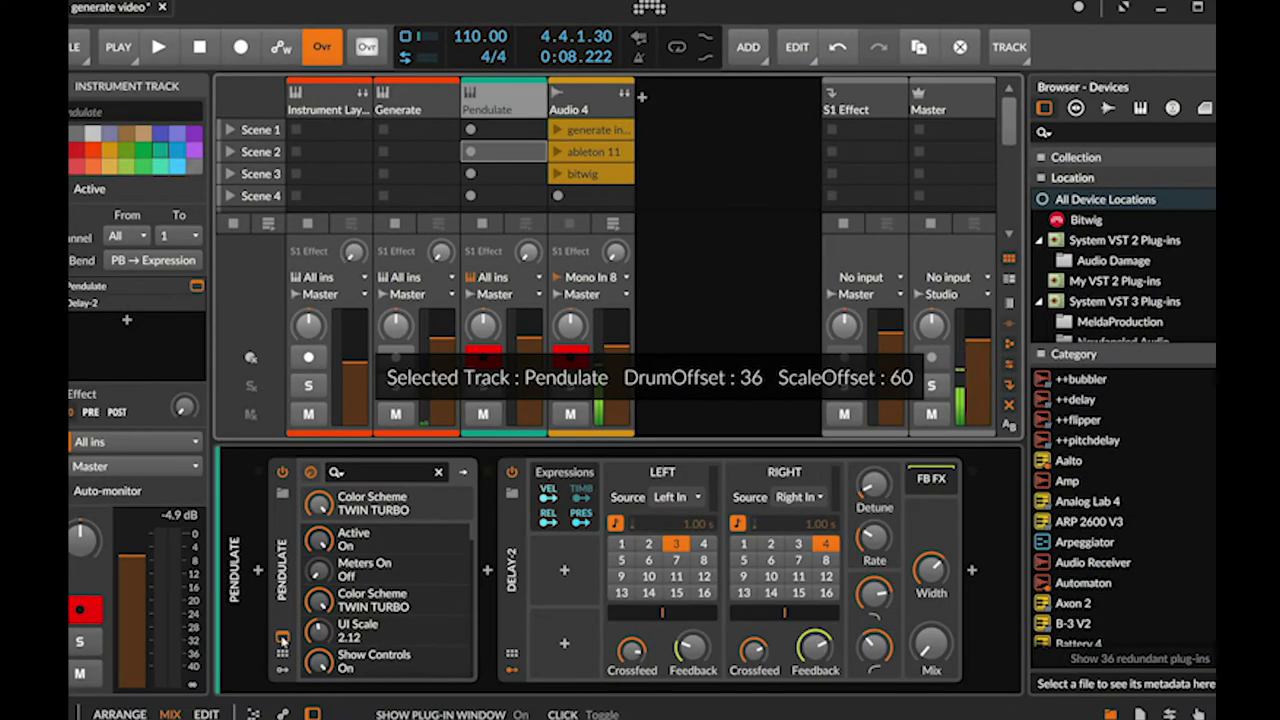
click(215, 577)
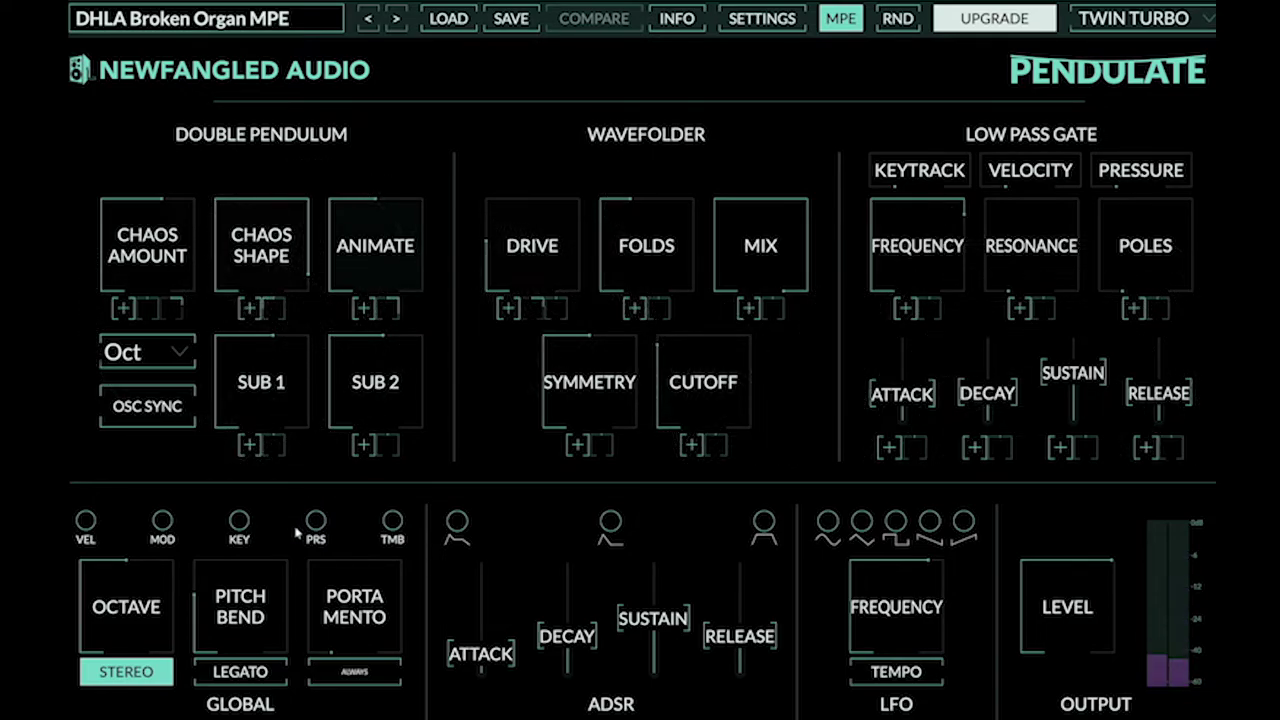
Step: Patch the PRS pressure source onto Drive's modulation slot in the DHLA Broken Organ MPE patch
drag(315, 520, 533, 322)
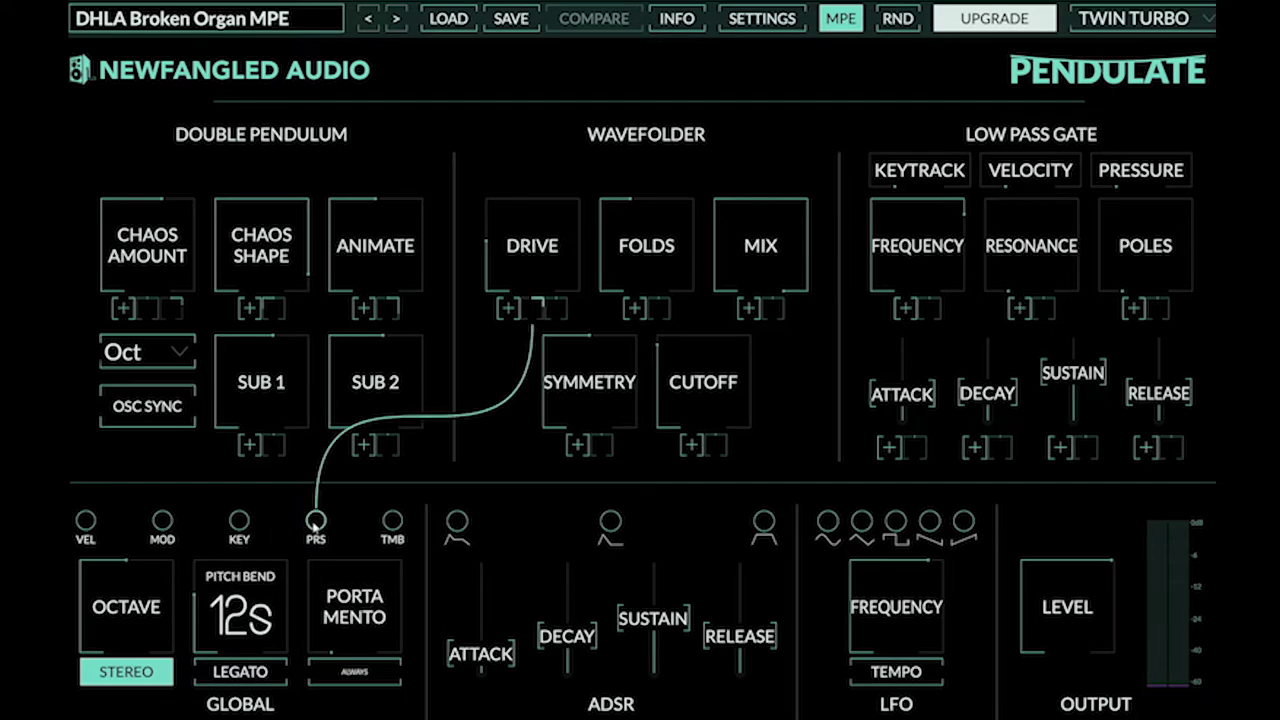
drag(392, 520, 252, 308)
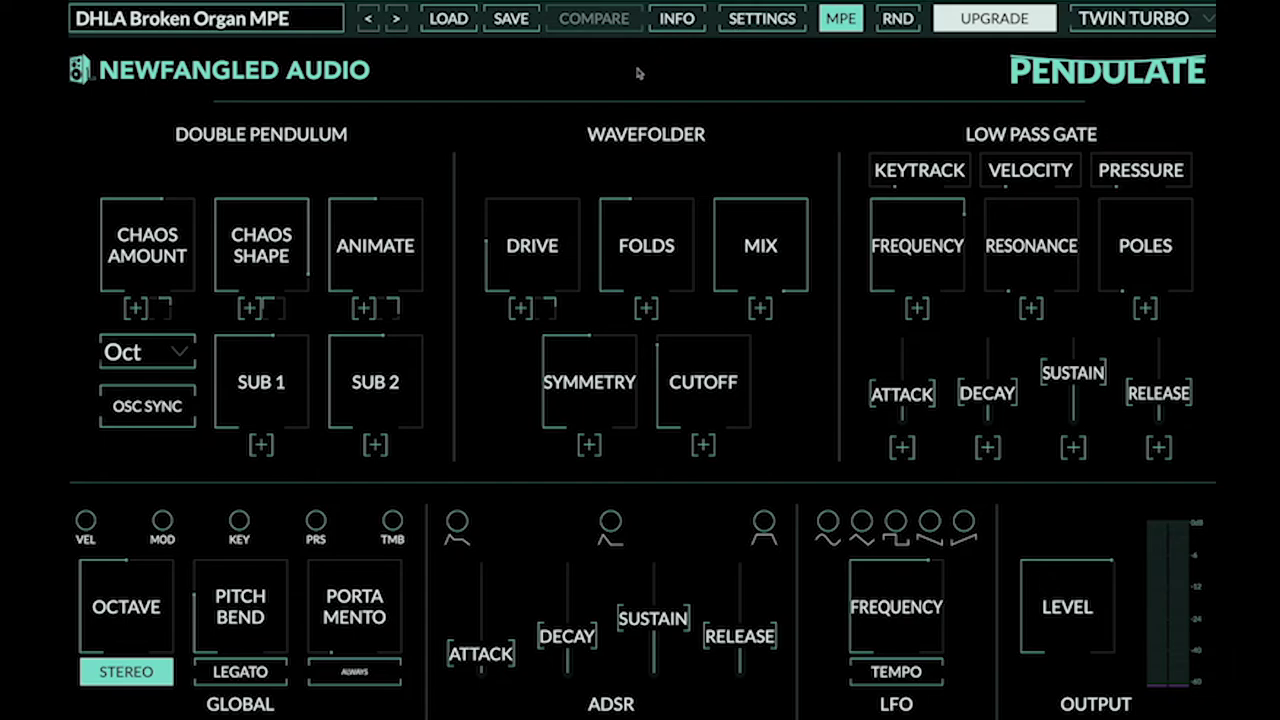
Step: Turn on OpenGL rendering in Pendulate Settings, then close the settings panel
click(762, 18)
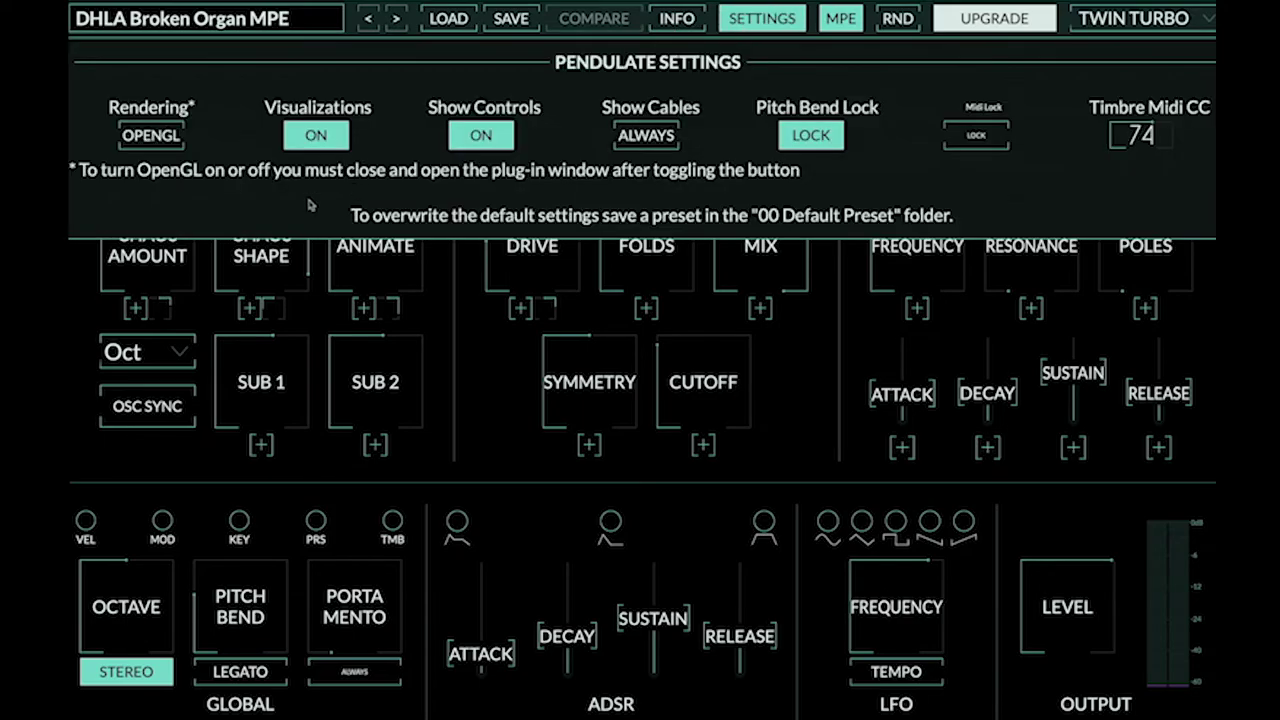
click(162, 140)
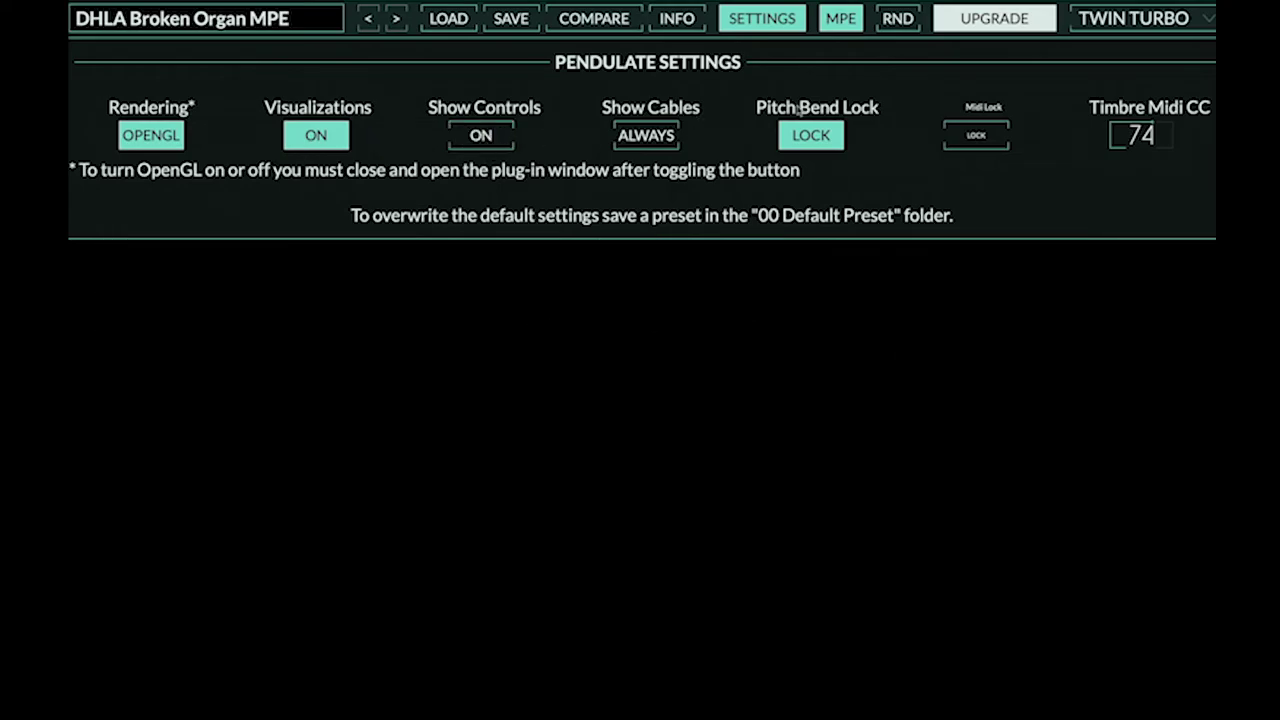
click(777, 26)
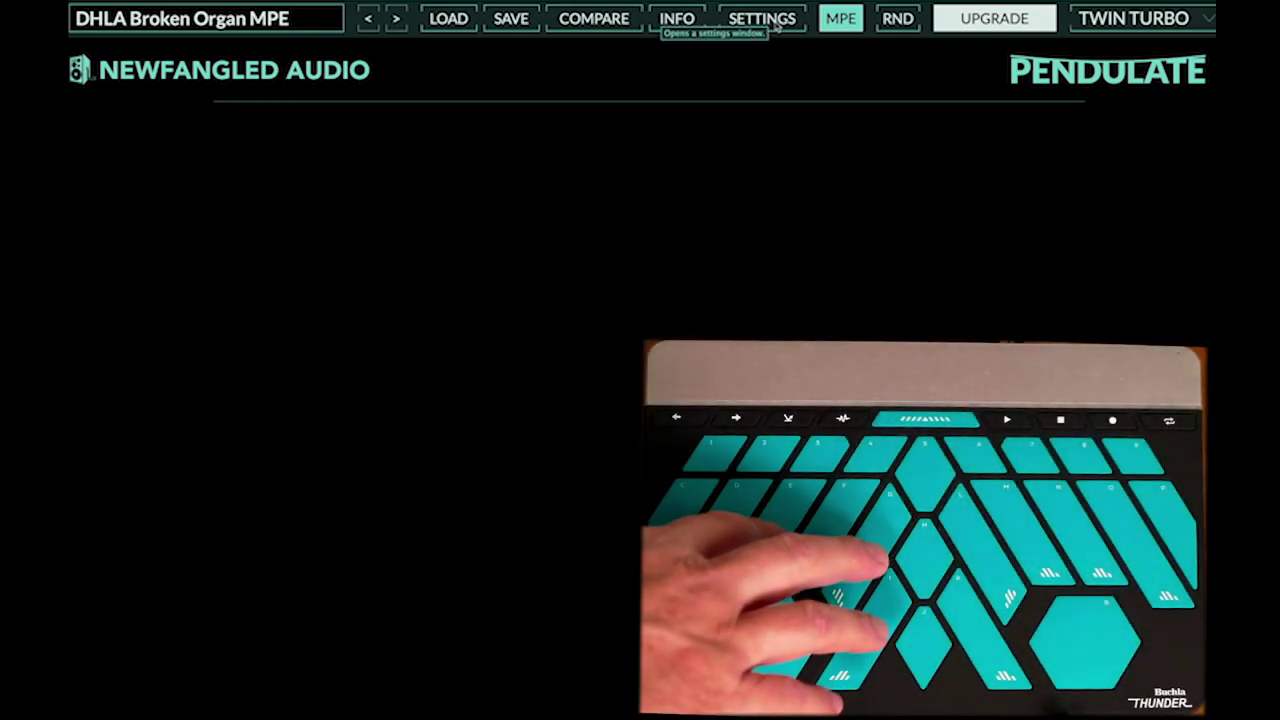